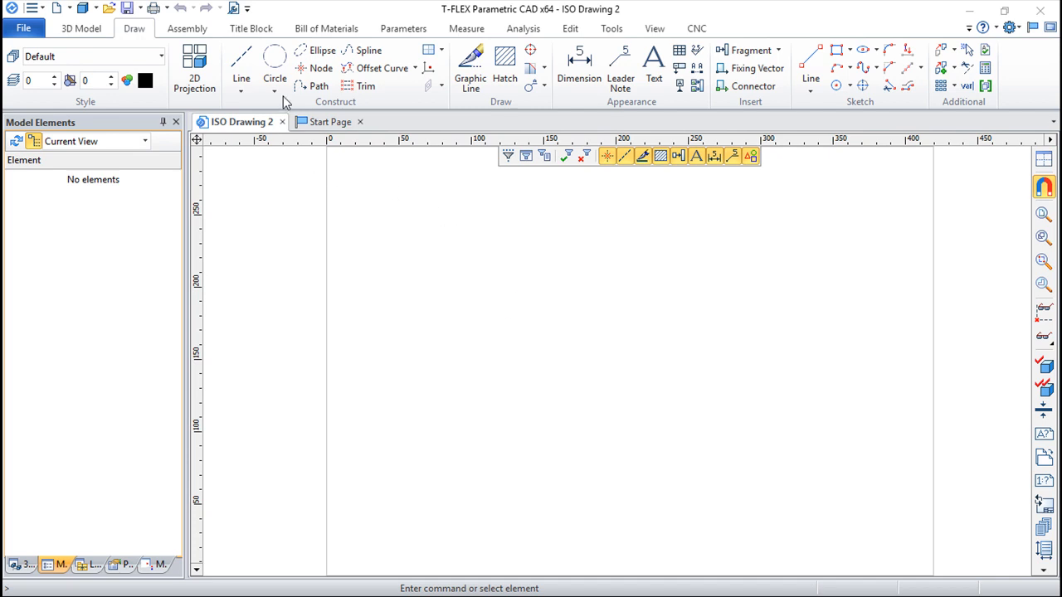
Step: Construct a horizontal and a vertical construction line crossing in the lower-left part of the drawing sheet
{"action": "left_click", "coordinate": [232, 68]}
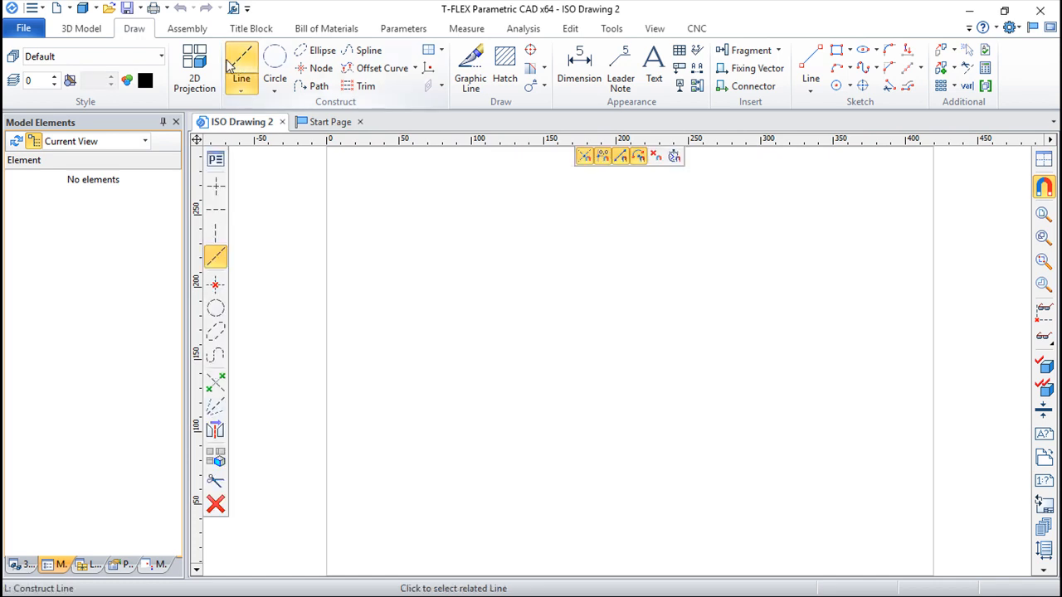
{"action": "left_click", "coordinate": [212, 214]}
{"action": "left_click", "coordinate": [541, 417]}
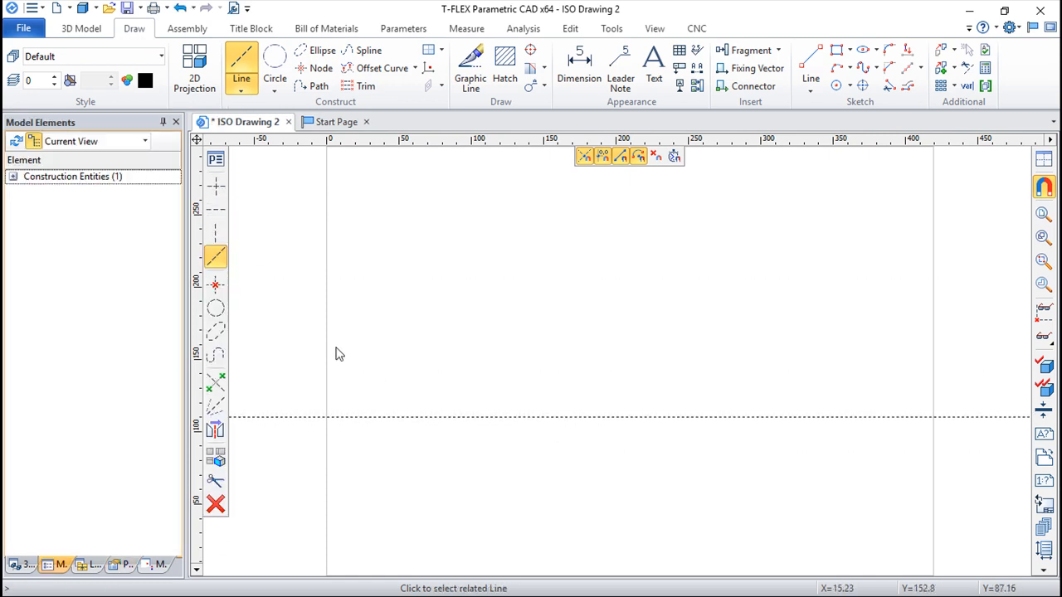
{"action": "left_click", "coordinate": [215, 234]}
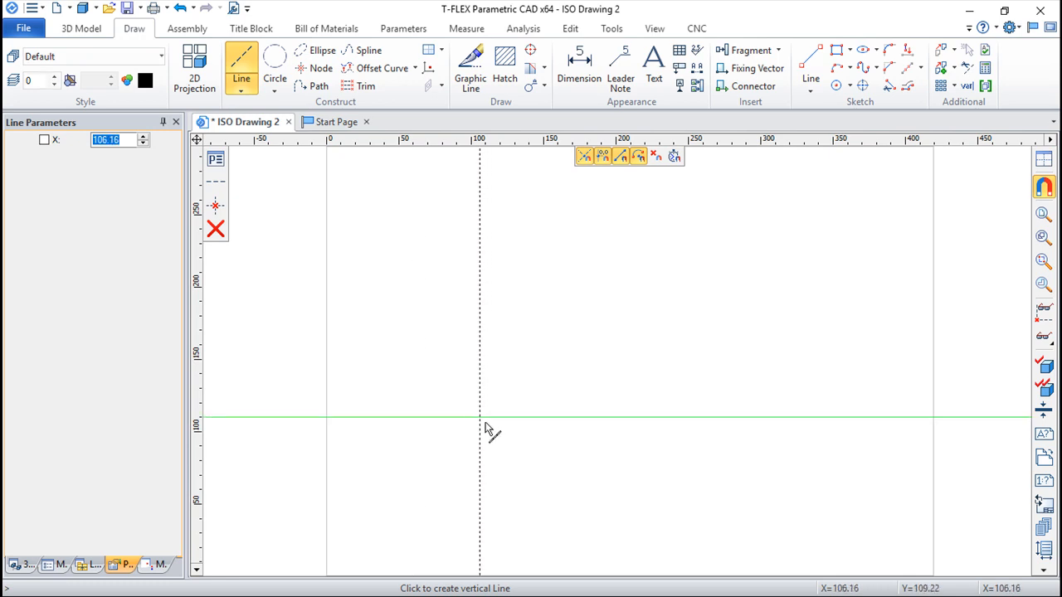
{"action": "left_click", "coordinate": [488, 456]}
{"action": "key", "text": "Escape"}
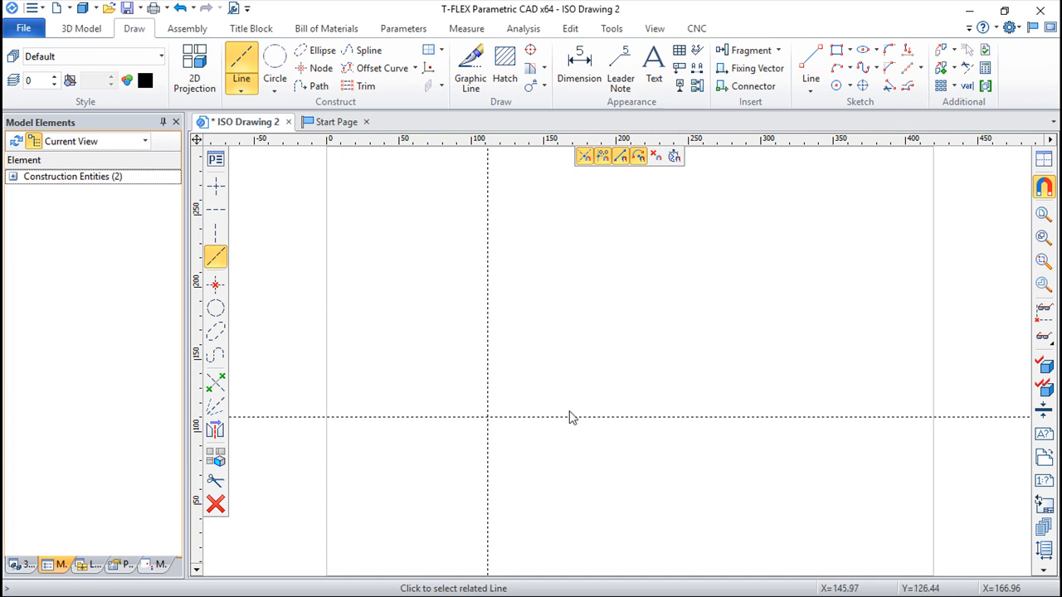
Step: Construct an angled line through the intersection, driving its angle with an external variable a set to 75
{"action": "left_click", "coordinate": [488, 418]}
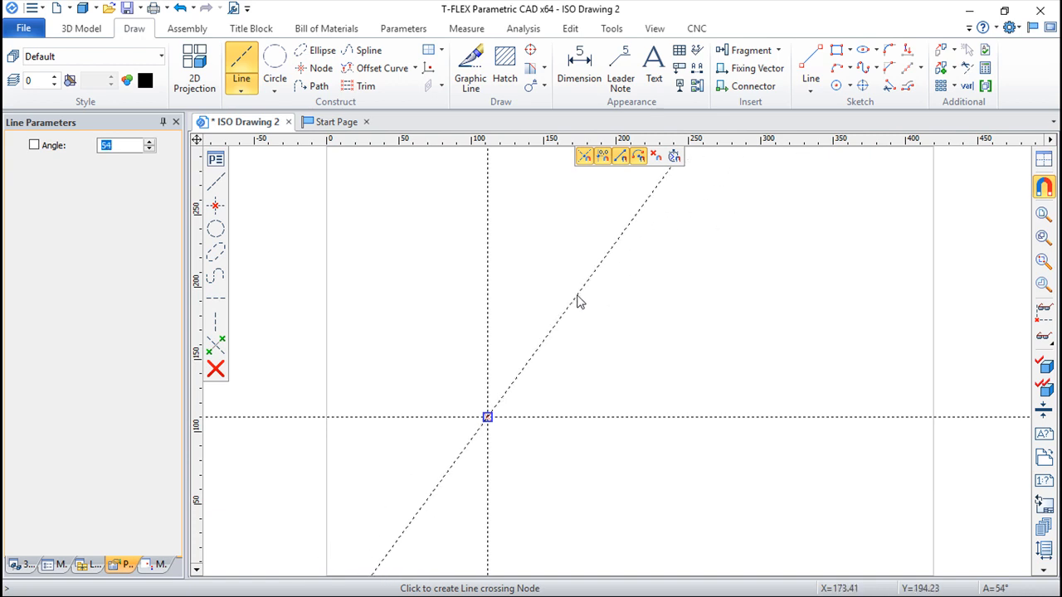
{"action": "type", "text": "a"}
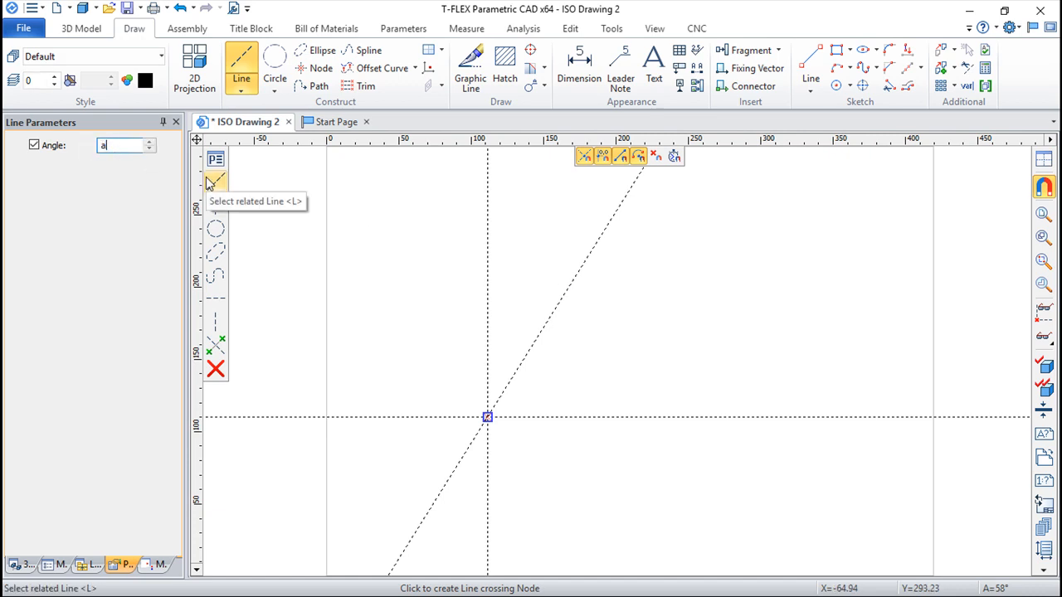
{"action": "key", "text": "Return"}
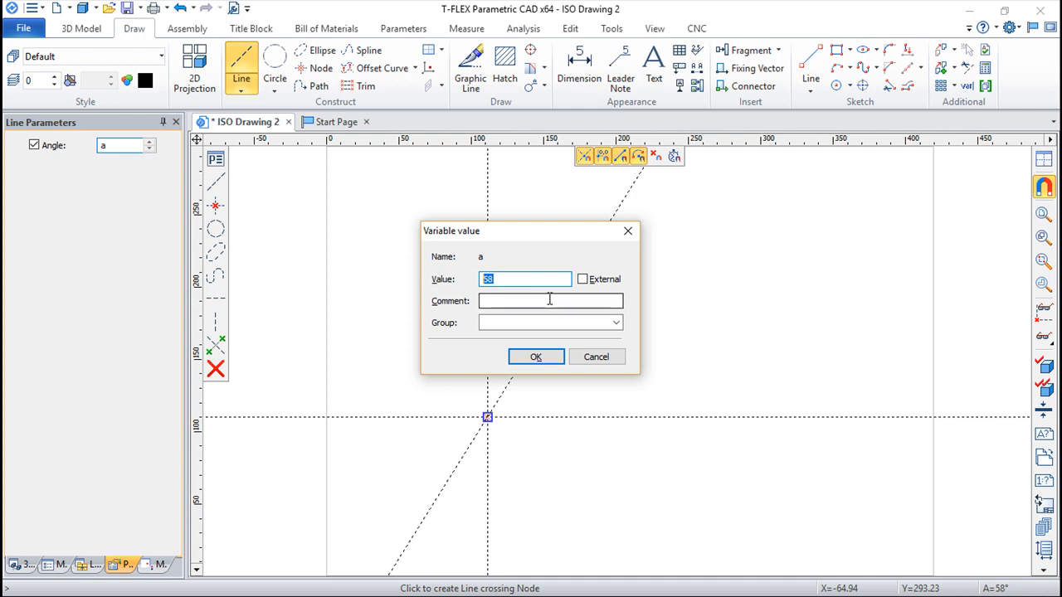
{"action": "type", "text": "75"}
{"action": "left_click", "coordinate": [582, 280]}
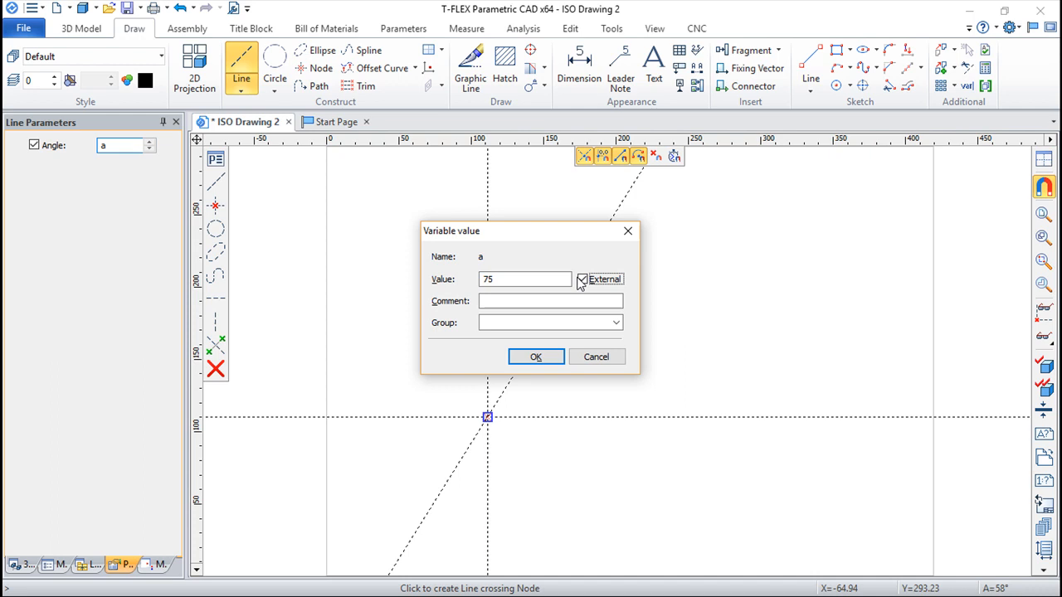
{"action": "left_click", "coordinate": [536, 358]}
{"action": "right_click", "coordinate": [651, 408]}
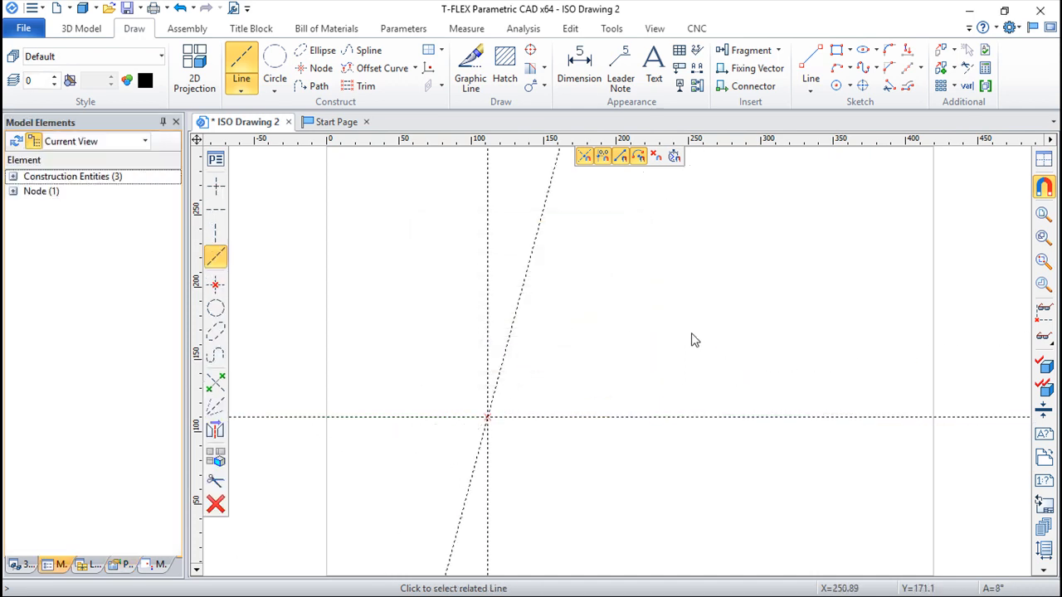
Step: Construct a circle centred on the intersection node and place a node where it crosses the upper part of the angled line
{"action": "left_click", "coordinate": [277, 62]}
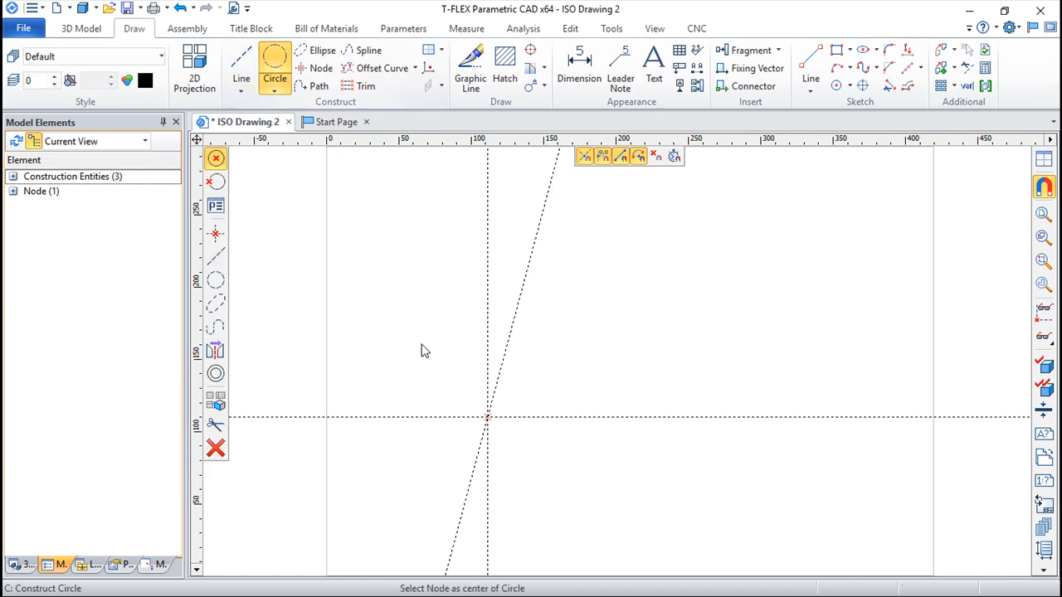
{"action": "left_click", "coordinate": [487, 416]}
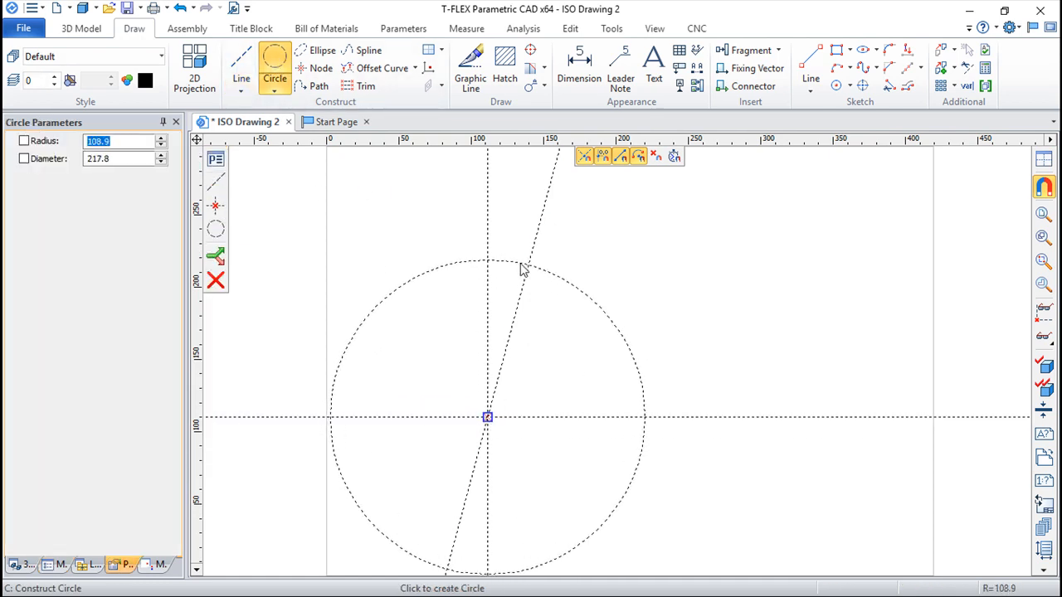
{"action": "left_click", "coordinate": [525, 271]}
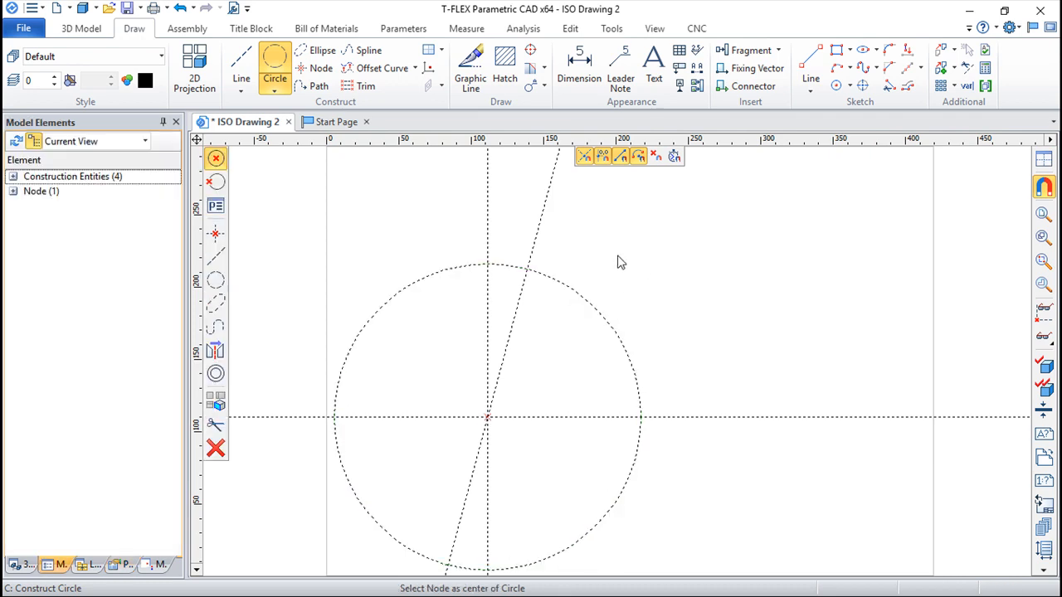
{"action": "left_click", "coordinate": [305, 73]}
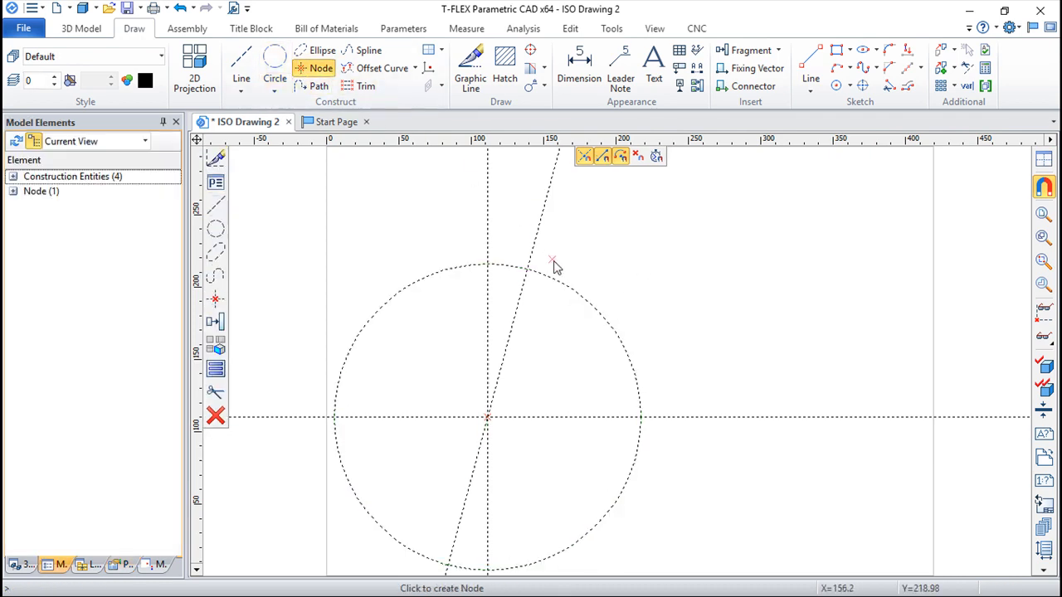
{"action": "left_click", "coordinate": [526, 271]}
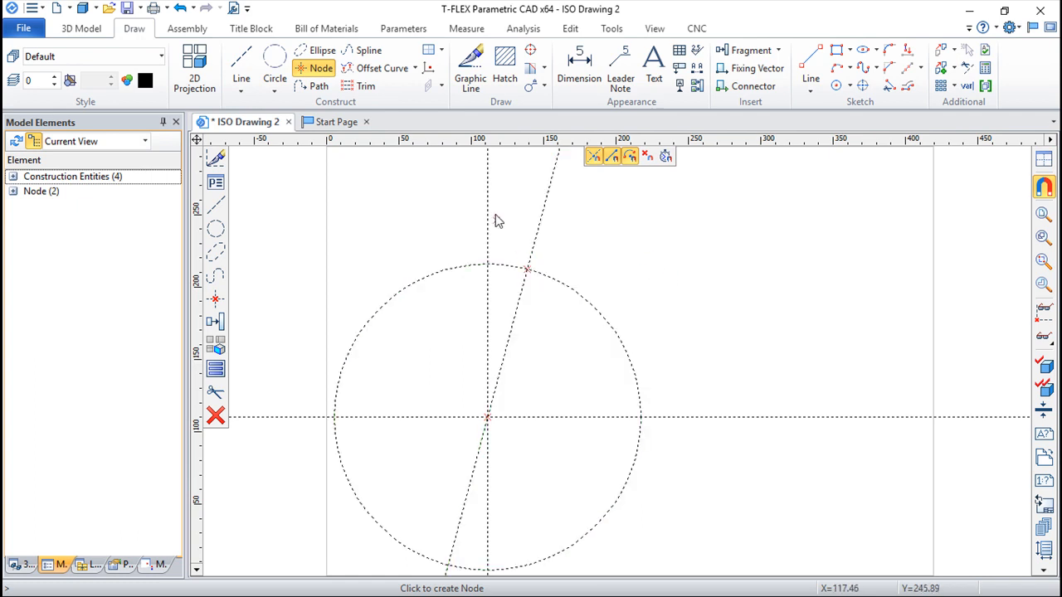
Step: Construct a larger circle with a radius of about 149 mm centred on the node at the upper end of the angled line
{"action": "left_click", "coordinate": [273, 77]}
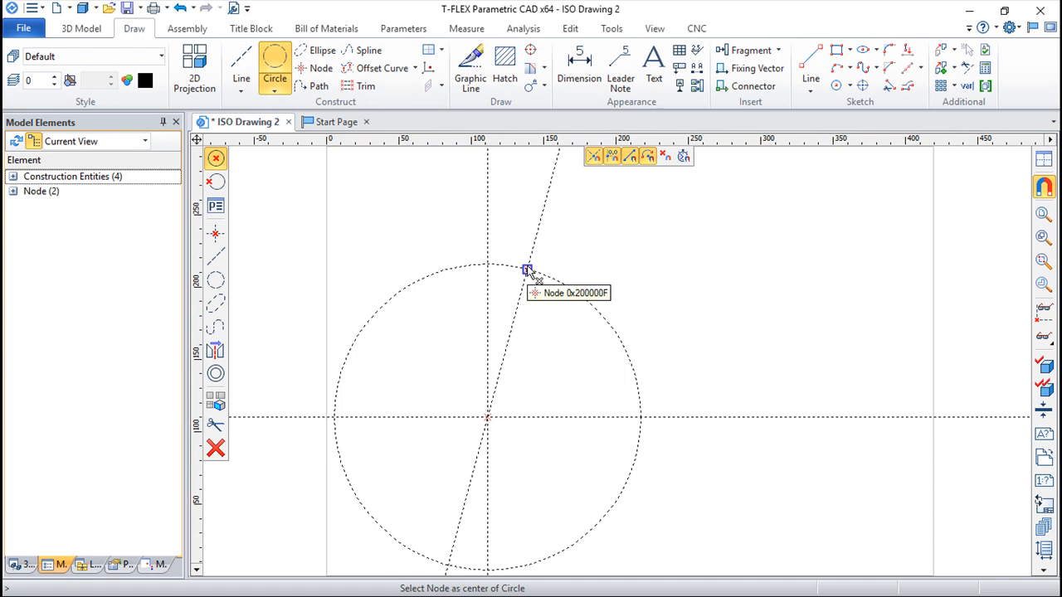
{"action": "left_click", "coordinate": [527, 271]}
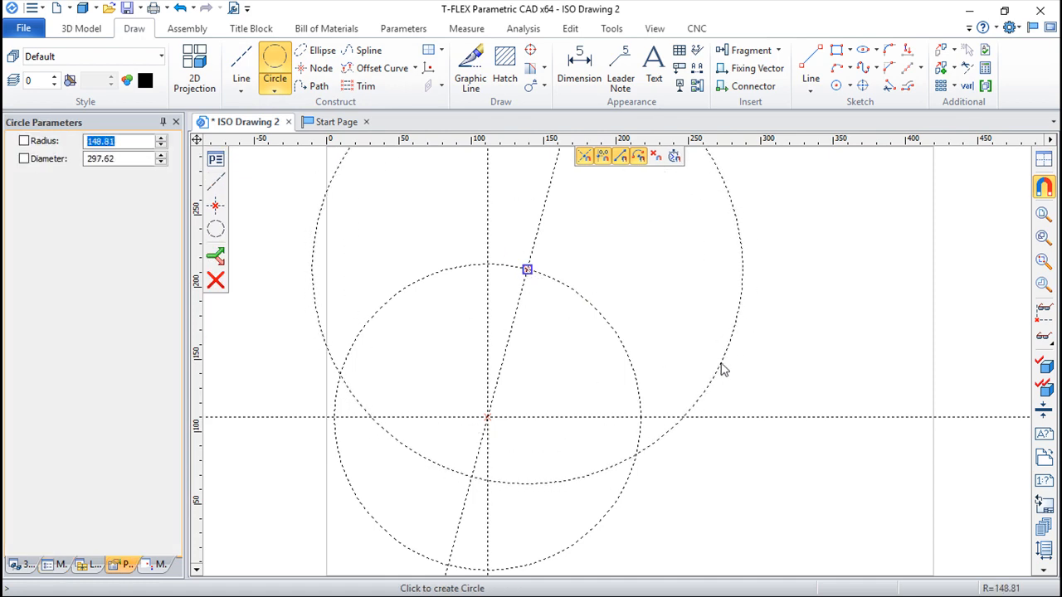
{"action": "left_click", "coordinate": [722, 368]}
Step: Construct a parallel line above the horizontal one, and a line from the upper node through its right-hand intersection with the larger circle
{"action": "left_click", "coordinate": [241, 65]}
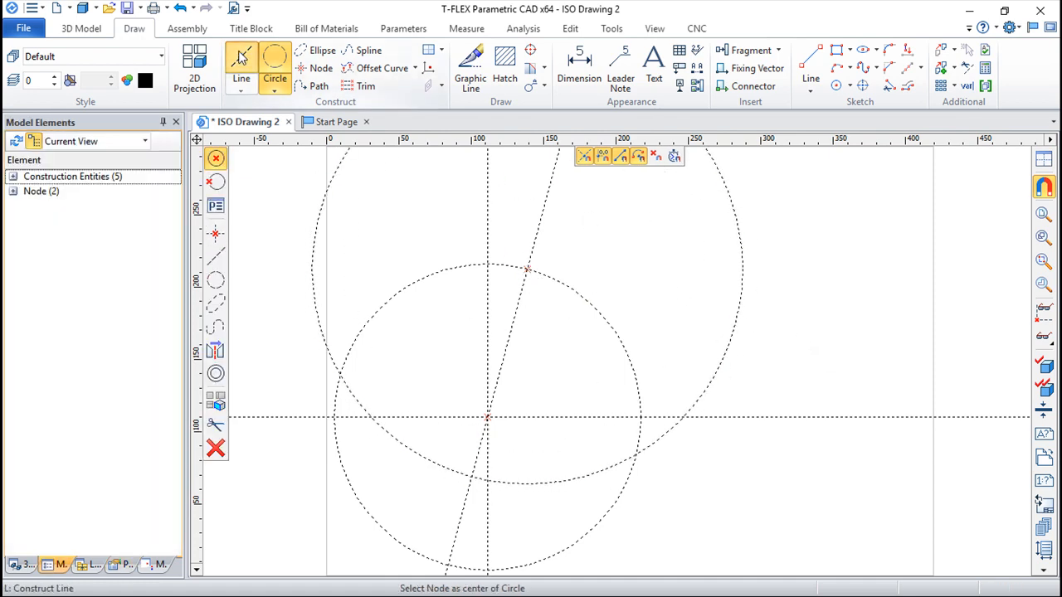
{"action": "left_click", "coordinate": [788, 420]}
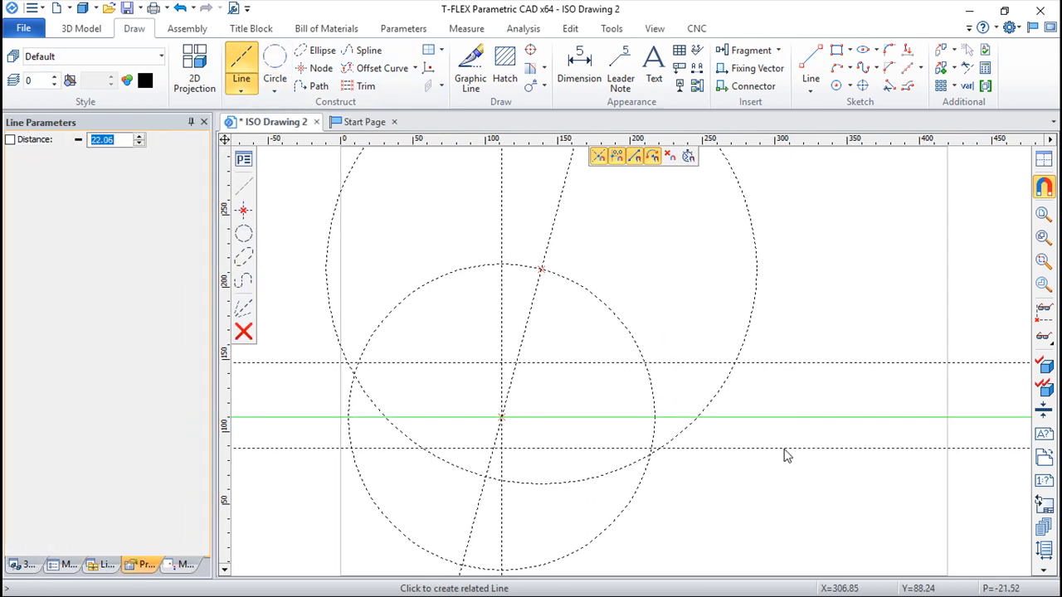
{"action": "right_click", "coordinate": [783, 454]}
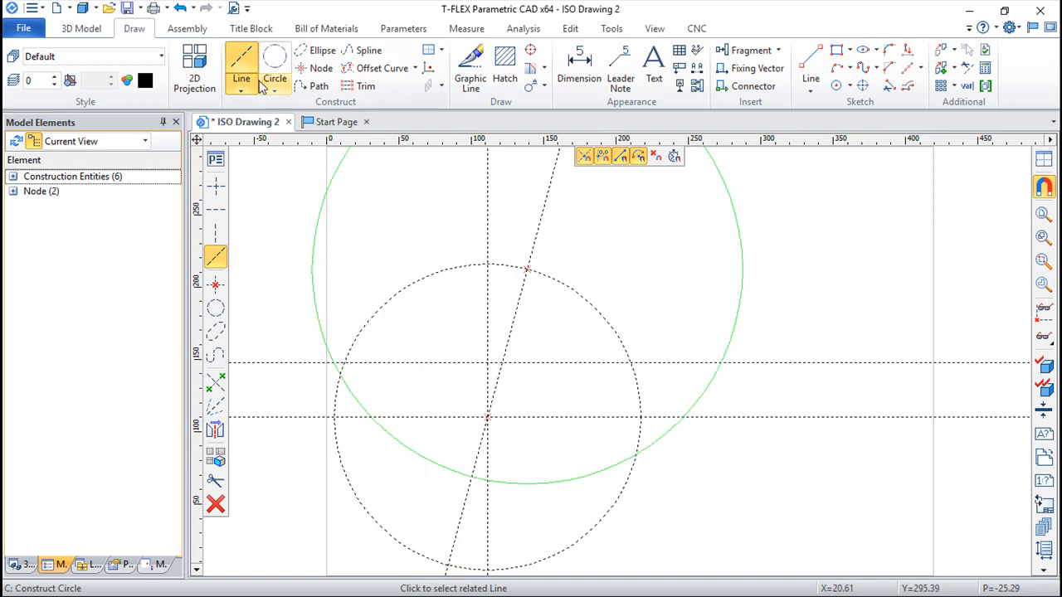
{"action": "left_click", "coordinate": [529, 269]}
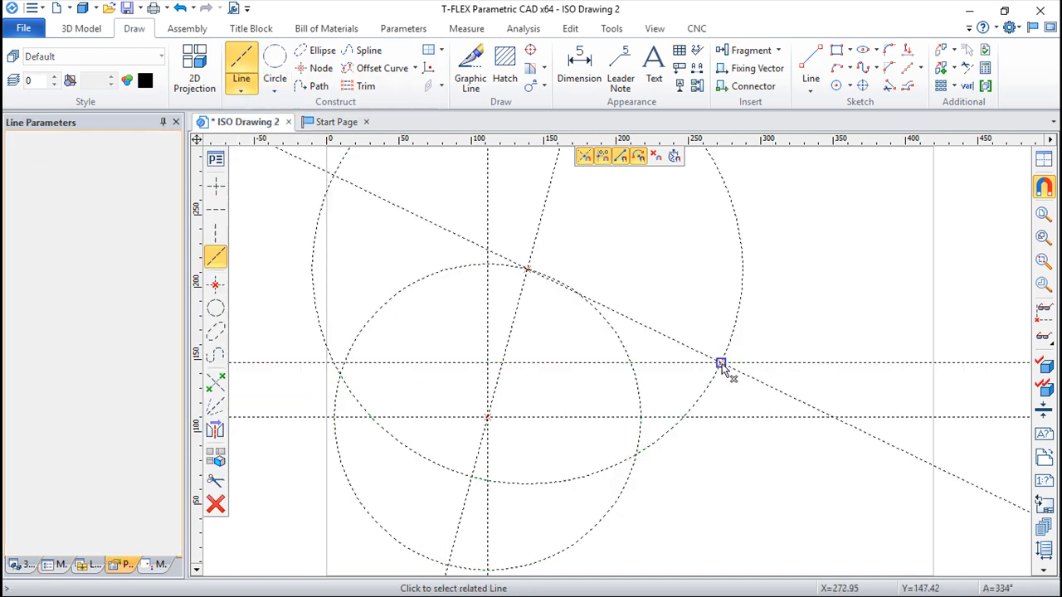
{"action": "left_click", "coordinate": [731, 374]}
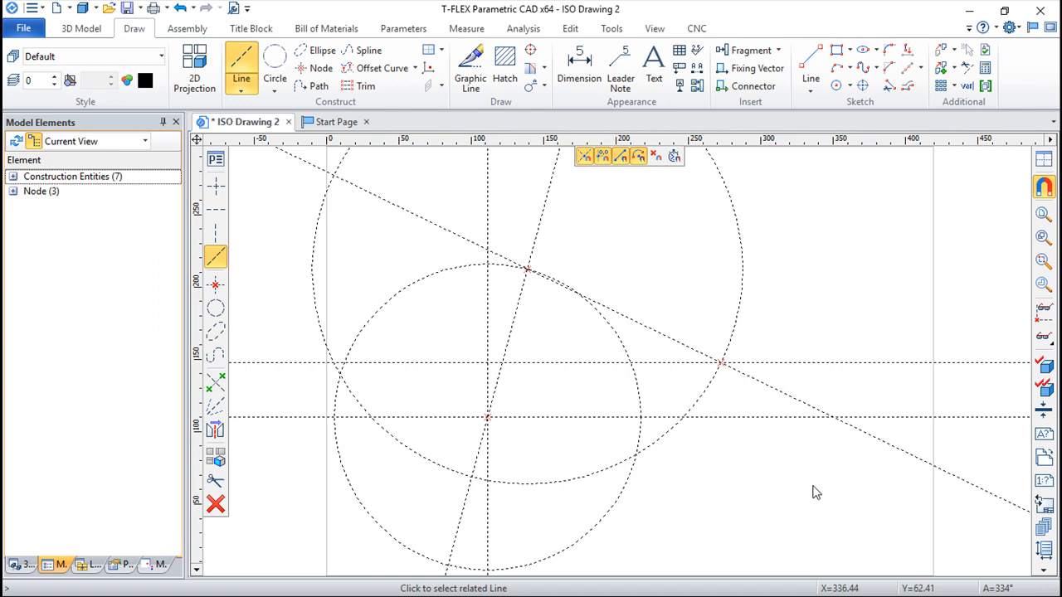
Step: Construct a small circle centred on the node where the parallel line meets the larger circle
{"action": "left_click", "coordinate": [274, 67]}
{"action": "left_click", "coordinate": [721, 365]}
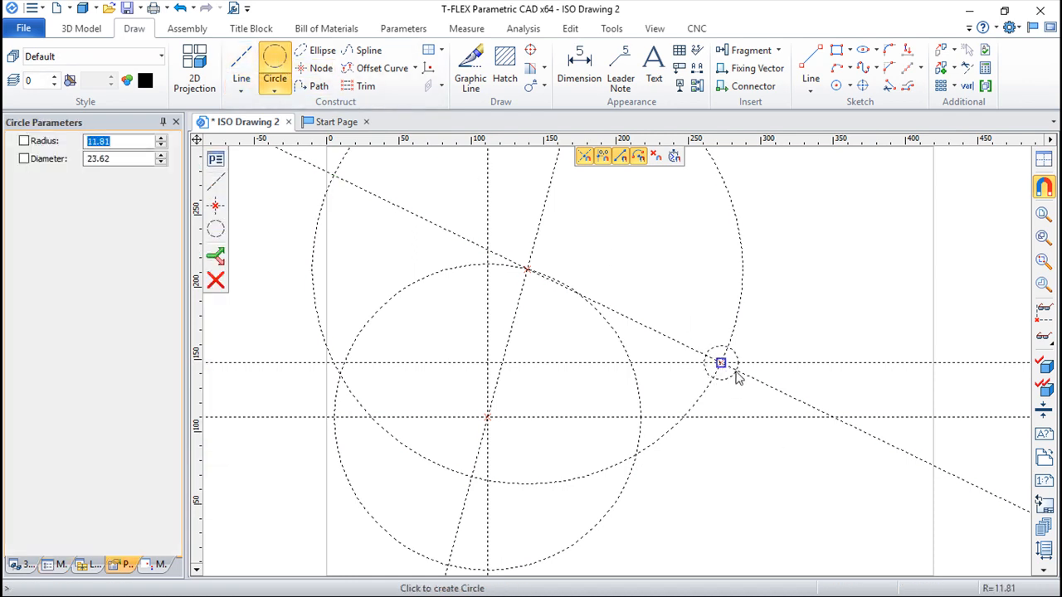
{"action": "left_click", "coordinate": [735, 382]}
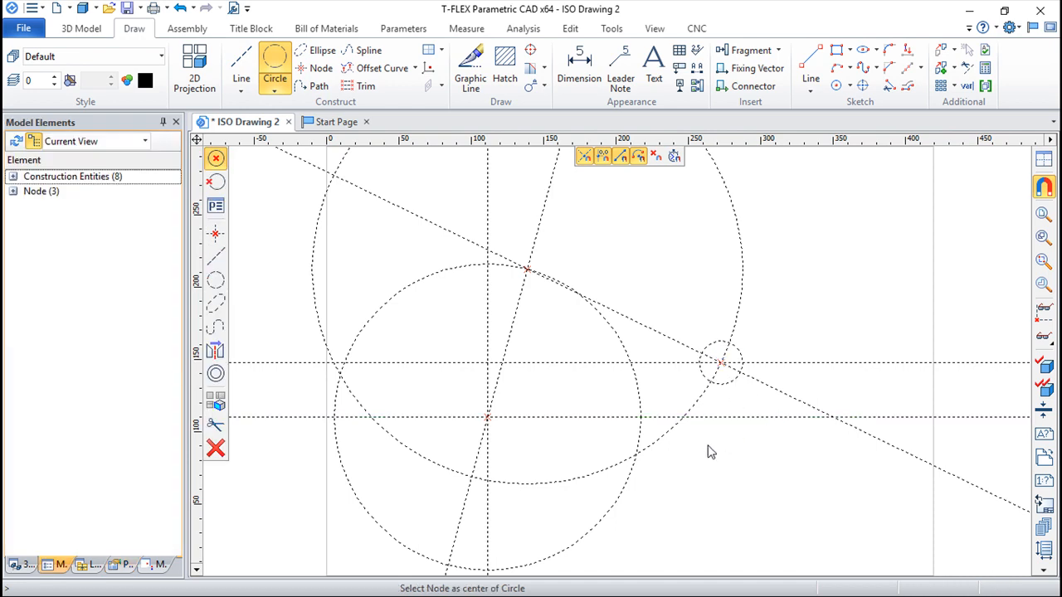
Step: Draw continuous graphic lines from the origin node to the upper node and on to the small circle's centre
{"action": "left_click", "coordinate": [470, 66]}
{"action": "left_click", "coordinate": [487, 418]}
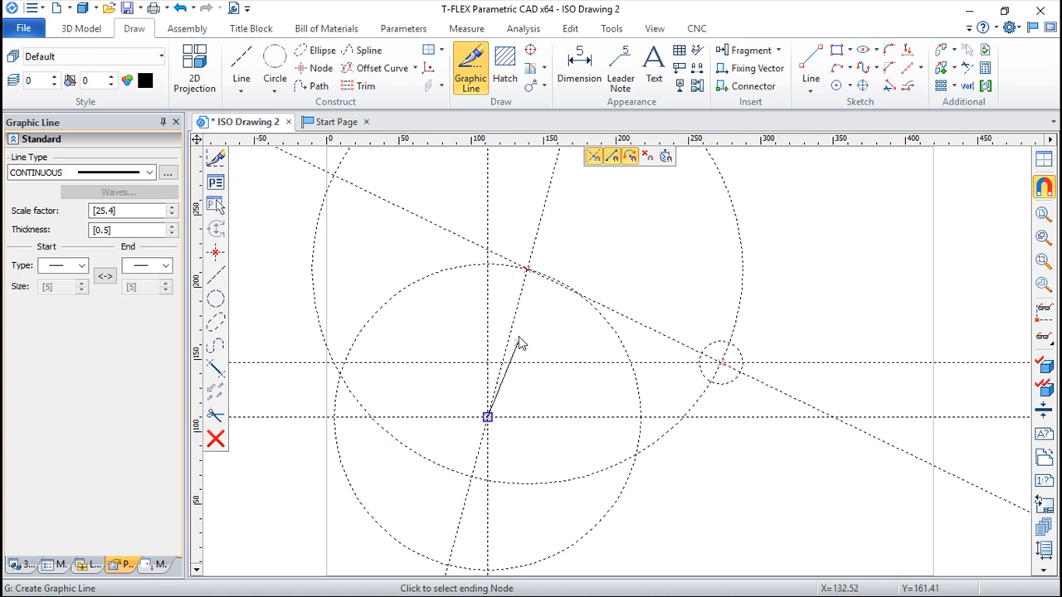
{"action": "left_click", "coordinate": [527, 272]}
{"action": "left_click", "coordinate": [721, 363]}
{"action": "right_click", "coordinate": [844, 300]}
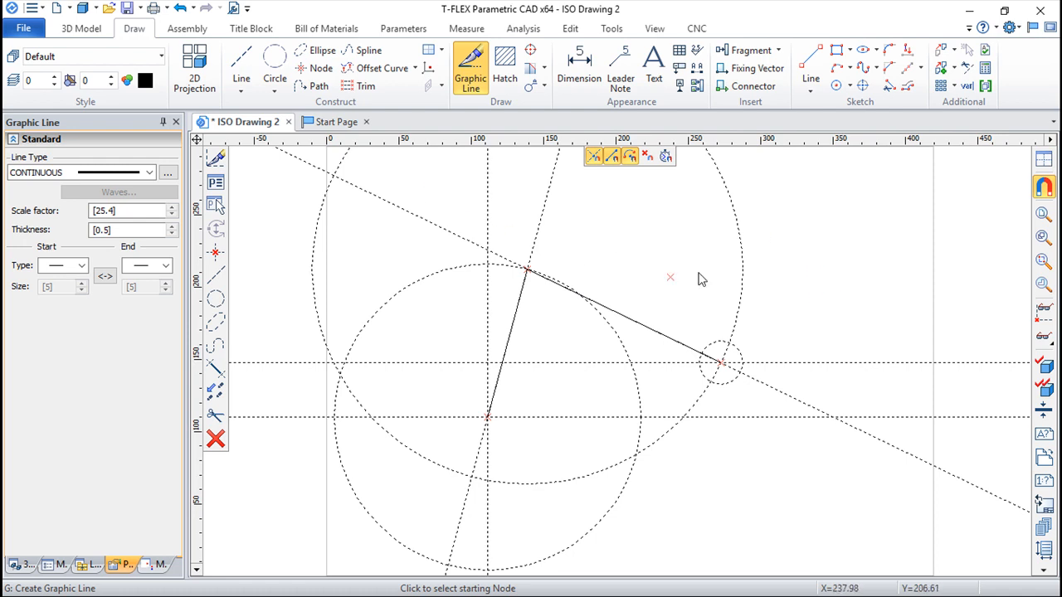
{"action": "right_click", "coordinate": [818, 257]}
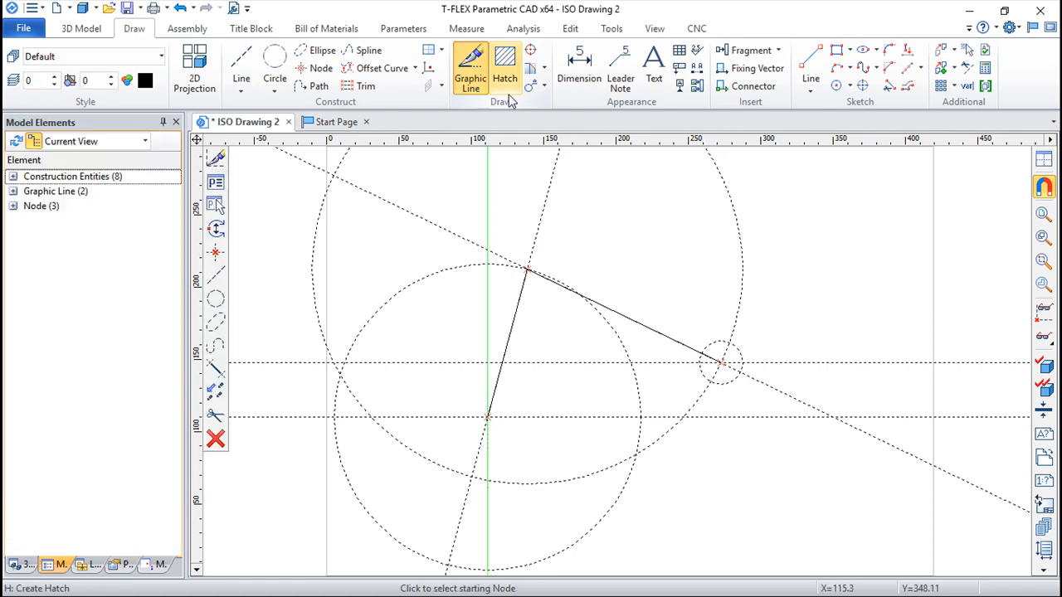
Step: Outline the small construction circle with a graphic line and hide the construction elements
{"action": "left_click", "coordinate": [481, 58]}
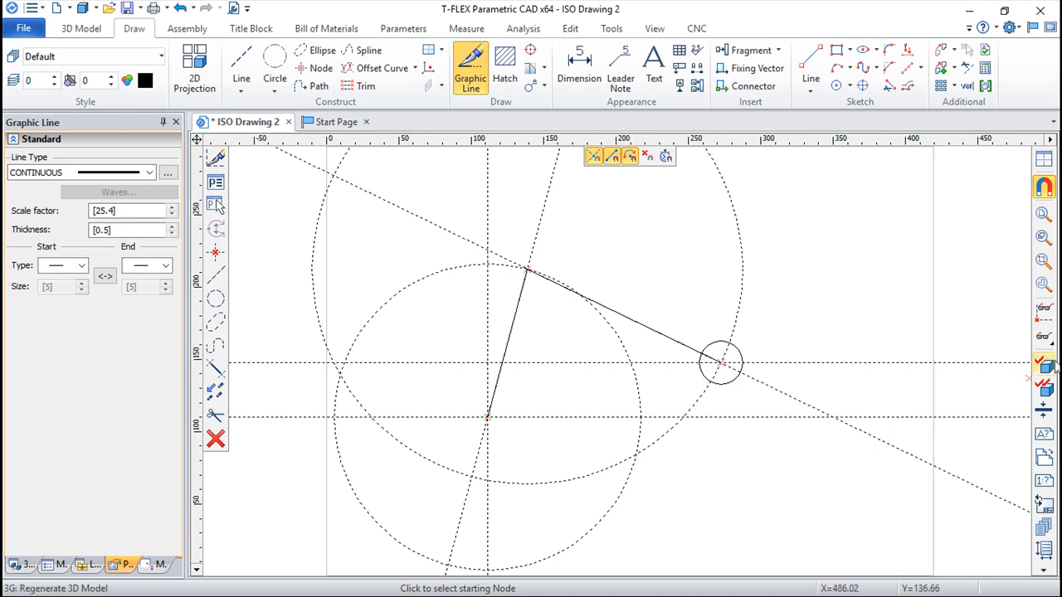
{"action": "left_click", "coordinate": [1041, 313]}
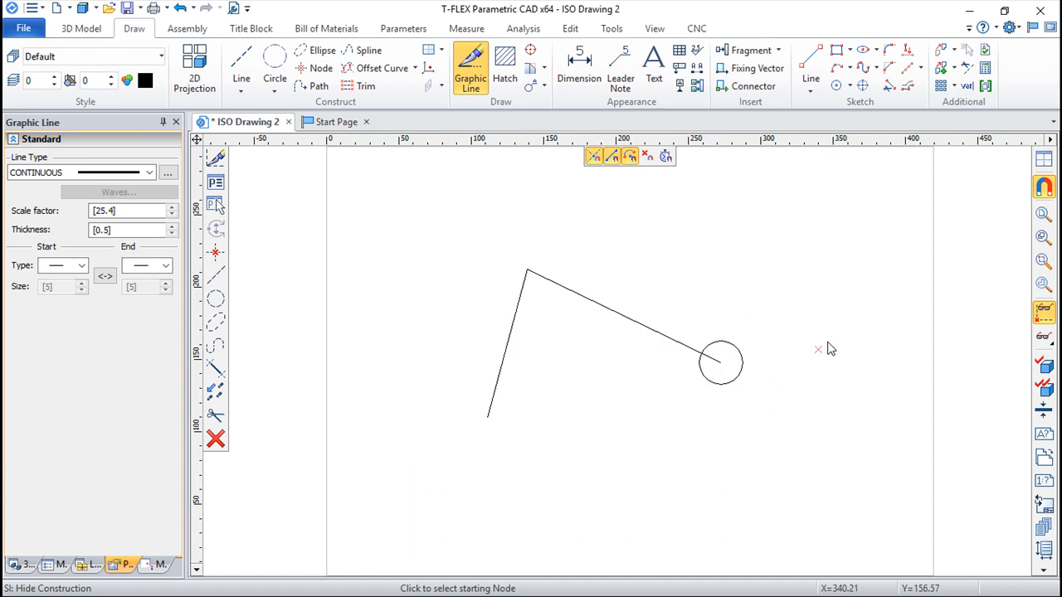
{"action": "key", "text": "Escape"}
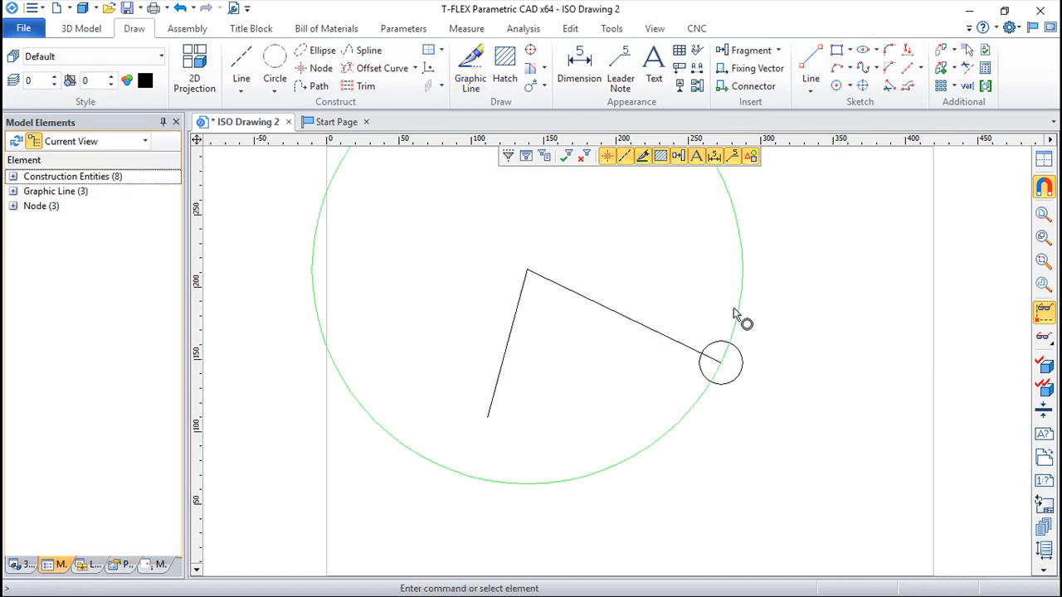
Step: Try rotating the angled line about the origin node to a variable a value of about 65
{"action": "mouse_move", "coordinate": [835, 301]}
{"action": "middle_mouse_down"}
{"action": "mouse_move", "coordinate": [789, 341]}
{"action": "mouse_move", "coordinate": [805, 320]}
{"action": "mouse_move", "coordinate": [789, 289]}
{"action": "mouse_move", "coordinate": [767, 297]}
{"action": "mouse_move", "coordinate": [765, 284]}
{"action": "middle_mouse_up"}
{"action": "scroll", "coordinate": [765, 315], "scroll_direction": "up", "scroll_amount": 1}
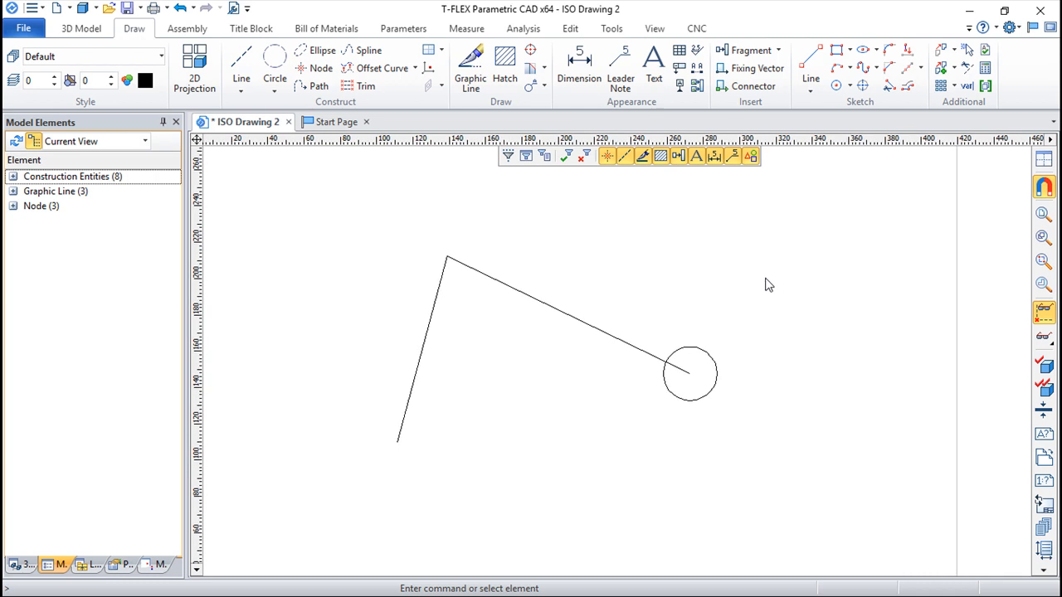
{"action": "left_click", "coordinate": [469, 195]}
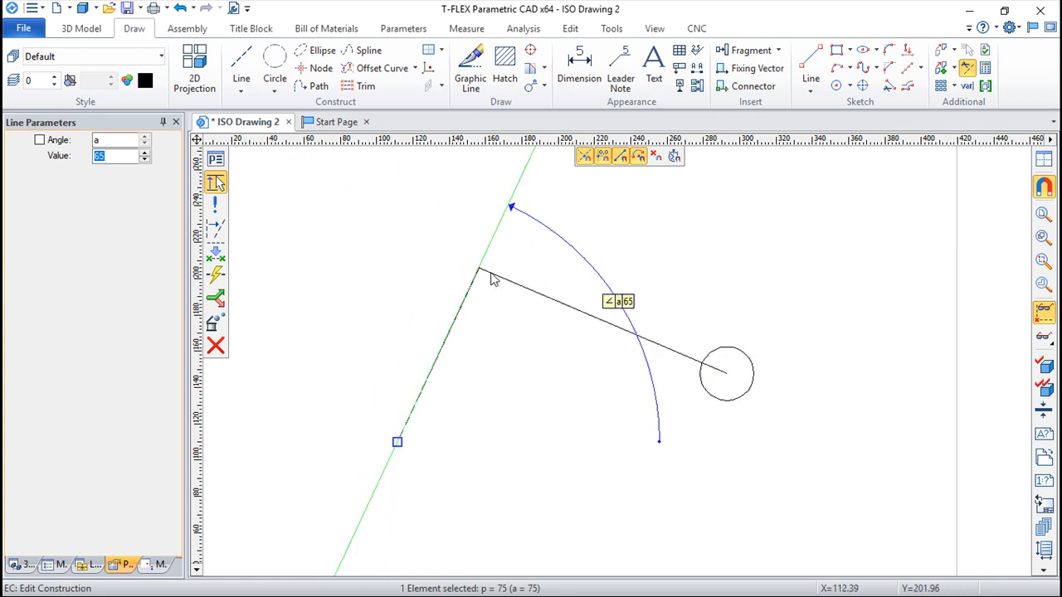
{"action": "left_click", "coordinate": [490, 297]}
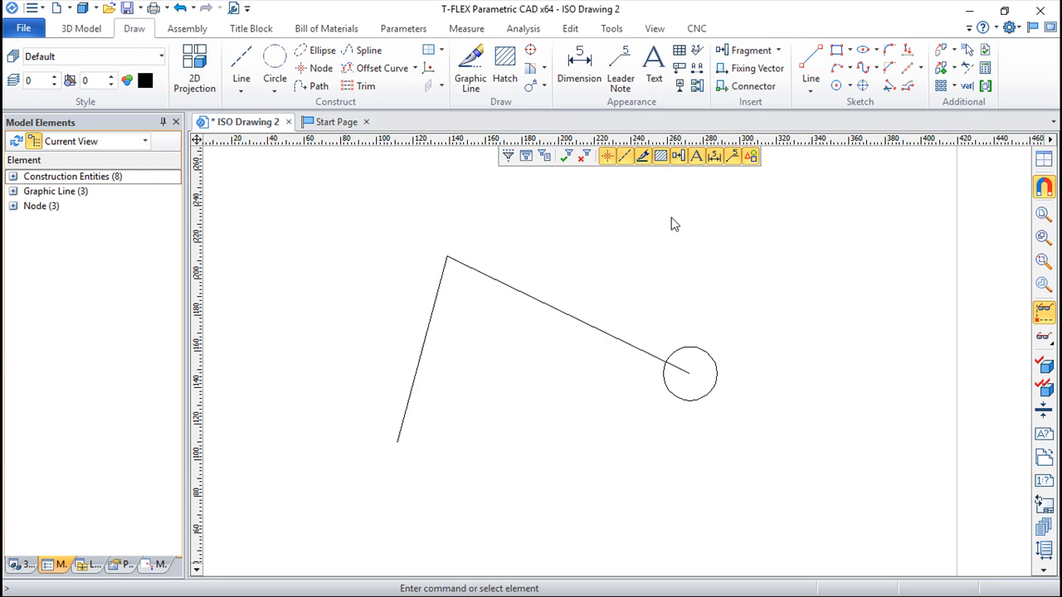
Step: Set up a model animation of variable a with starting value 75, ending value 720 and step 1
{"action": "left_click", "coordinate": [612, 29]}
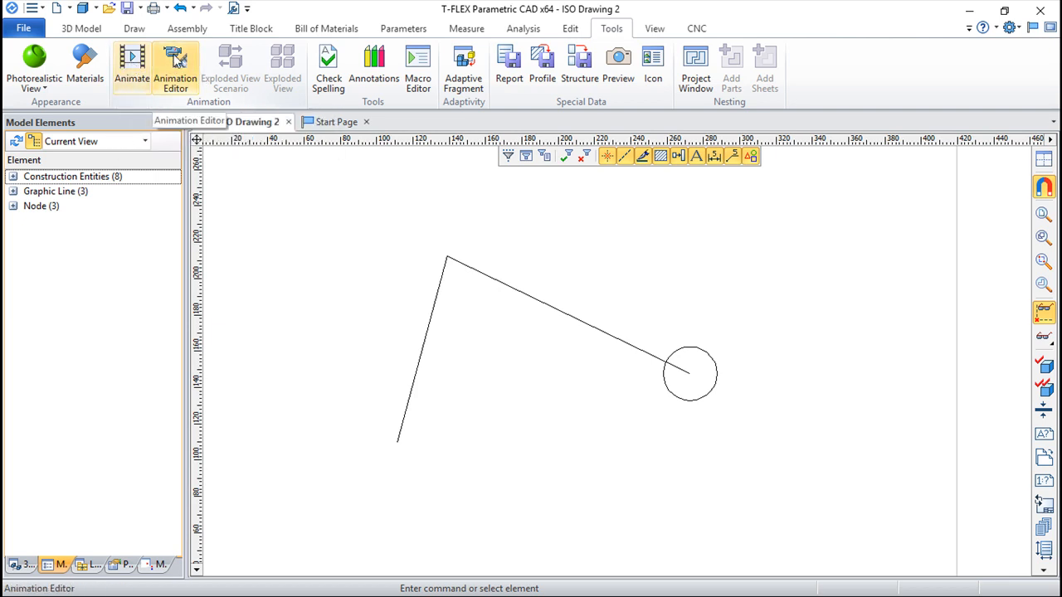
{"action": "left_click", "coordinate": [133, 66]}
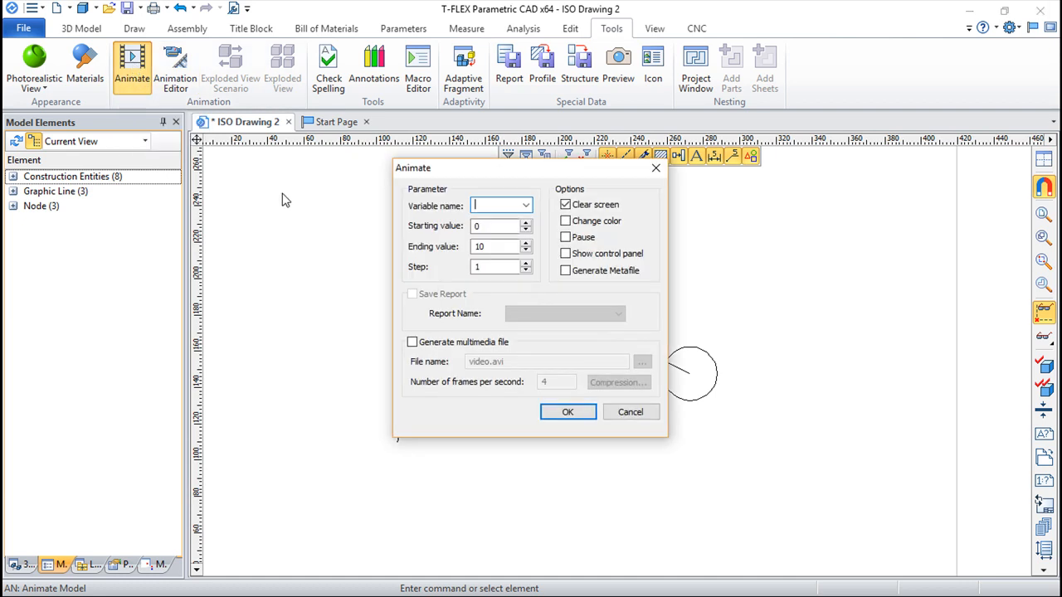
{"action": "left_click_drag", "start_coordinate": [504, 165], "coordinate": [212, 204]}
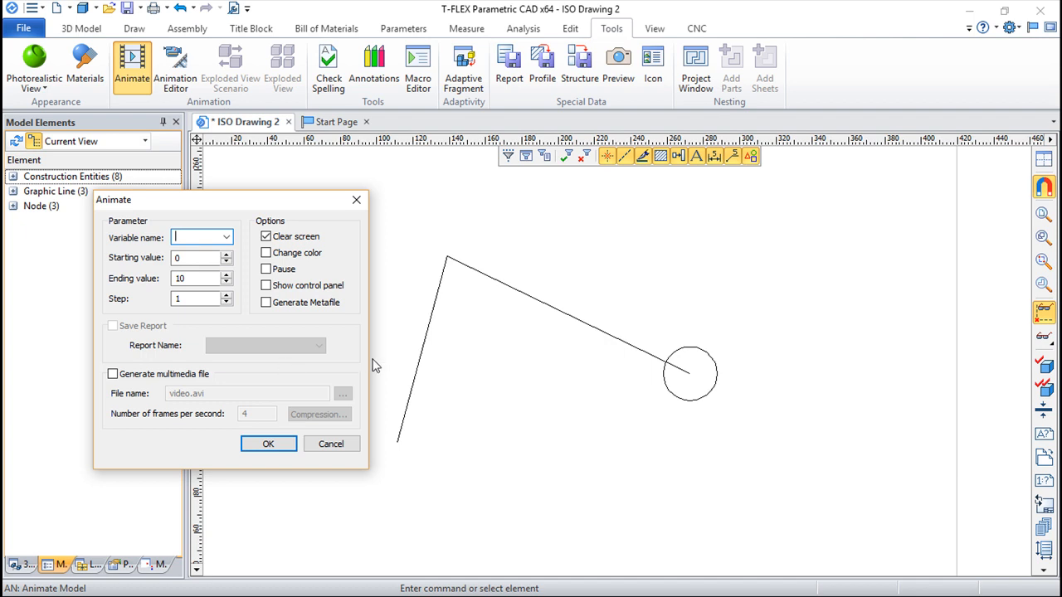
{"action": "left_click", "coordinate": [226, 238]}
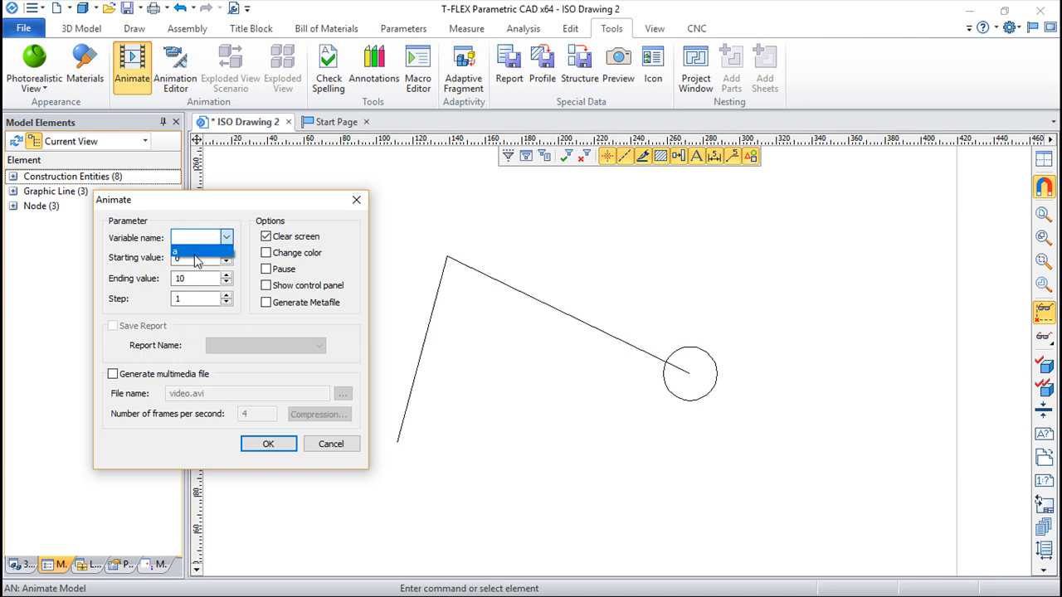
{"action": "left_click", "coordinate": [194, 252]}
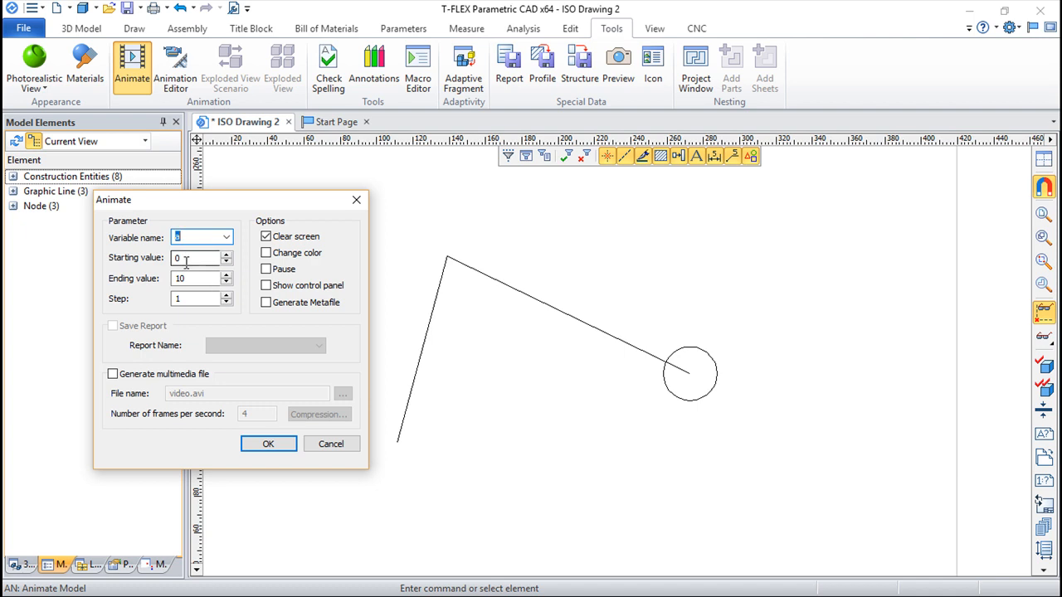
{"action": "double_click", "coordinate": [176, 258]}
{"action": "left_click_drag", "start_coordinate": [189, 279], "coordinate": [160, 282]}
{"action": "type", "text": "10"}
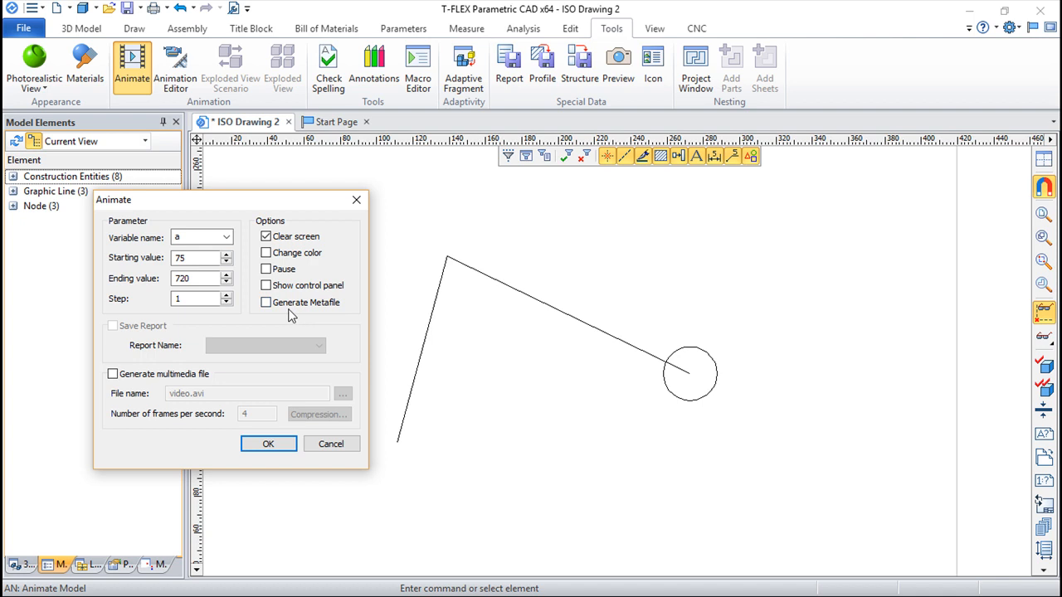
Step: Enable multimedia file generation for the animation, with the output saved as video.avi on the desktop
{"action": "left_click", "coordinate": [113, 375]}
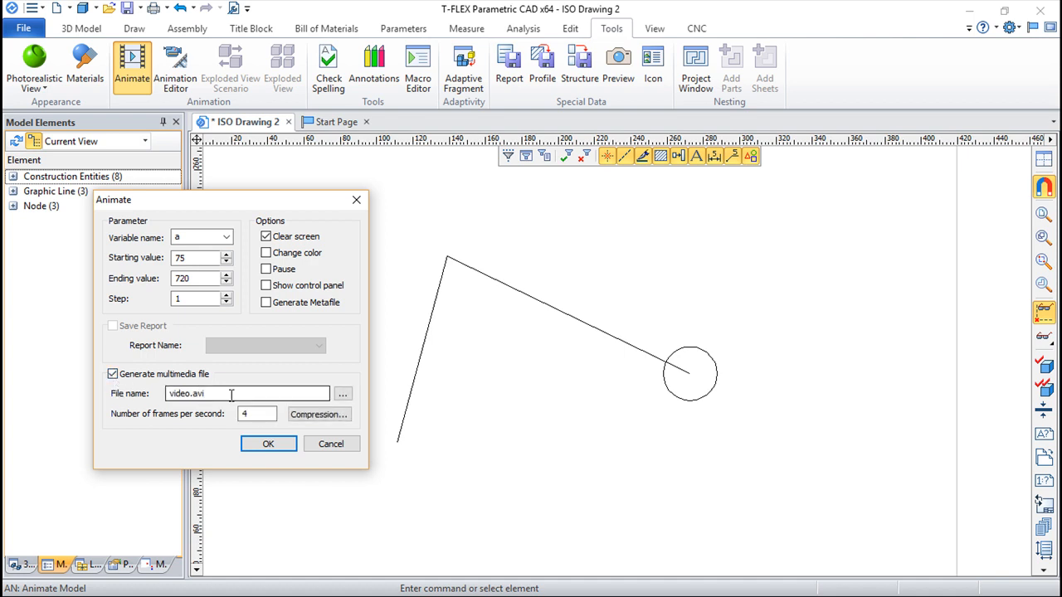
{"action": "left_click", "coordinate": [343, 394]}
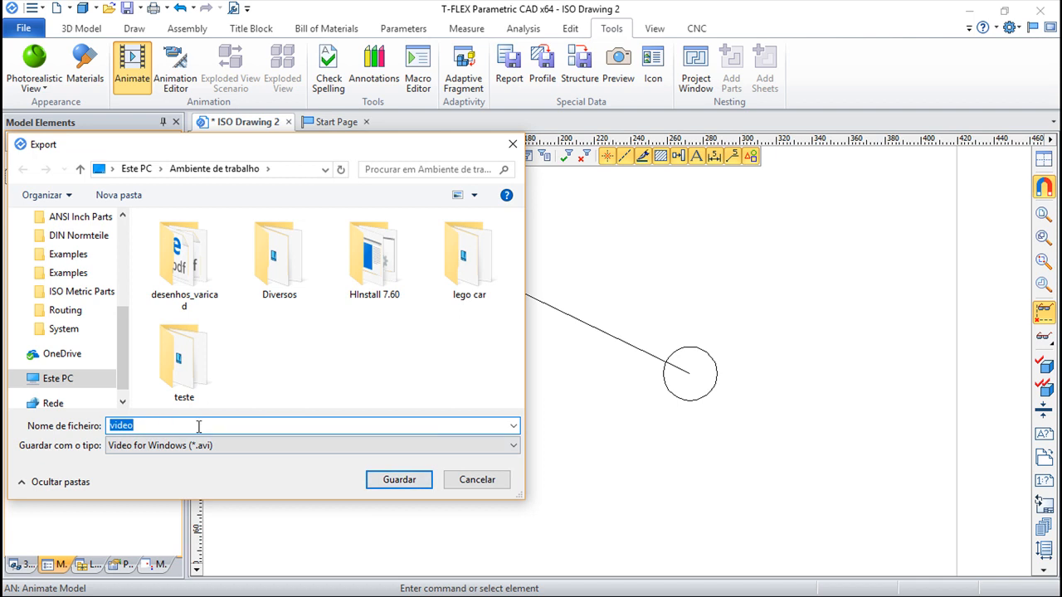
{"action": "left_click", "coordinate": [399, 480]}
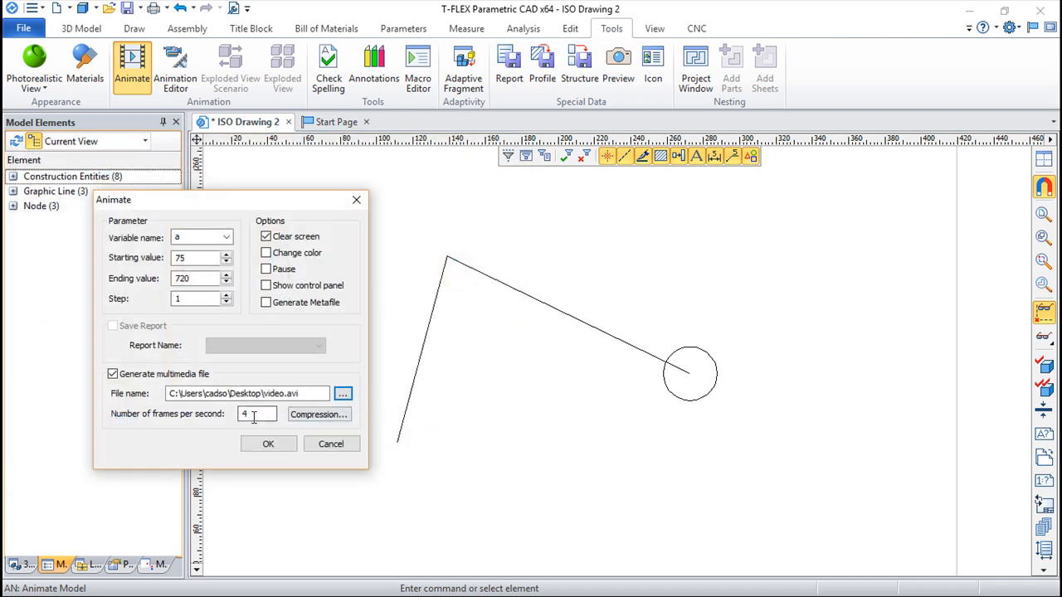
Step: Set the video to 24 frames per second with the Intel IYUV codec and run the animation through to the end
{"action": "double_click", "coordinate": [253, 414]}
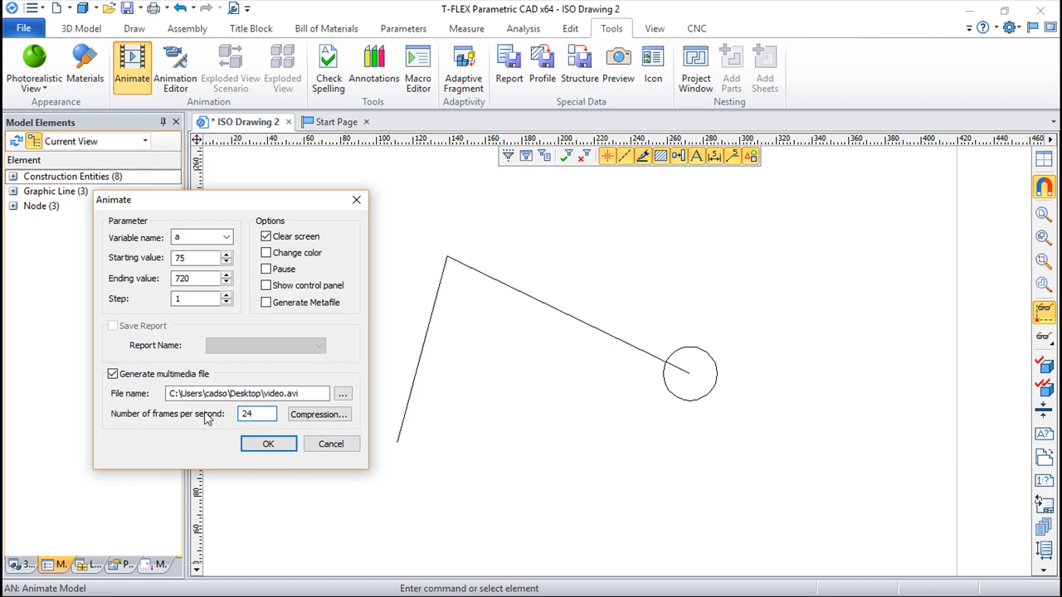
{"action": "left_click", "coordinate": [315, 415]}
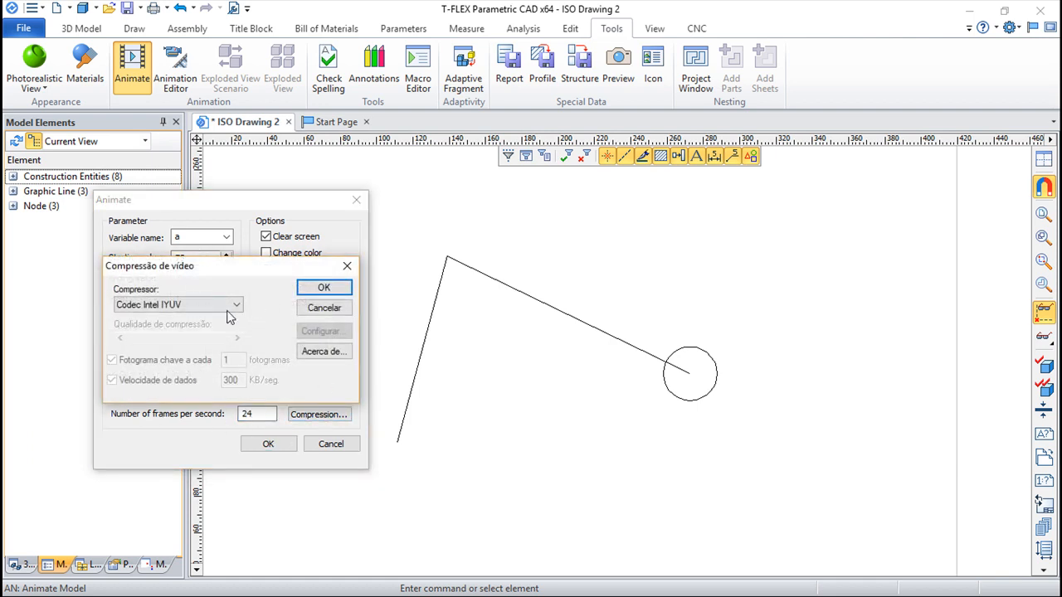
{"action": "left_click", "coordinate": [331, 290]}
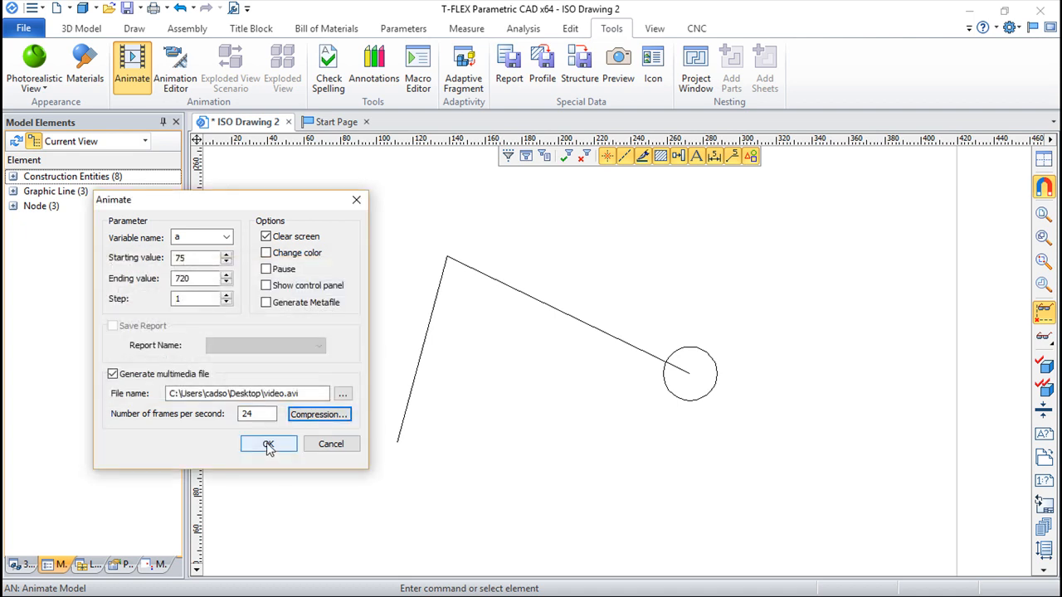
{"action": "left_click", "coordinate": [268, 446]}
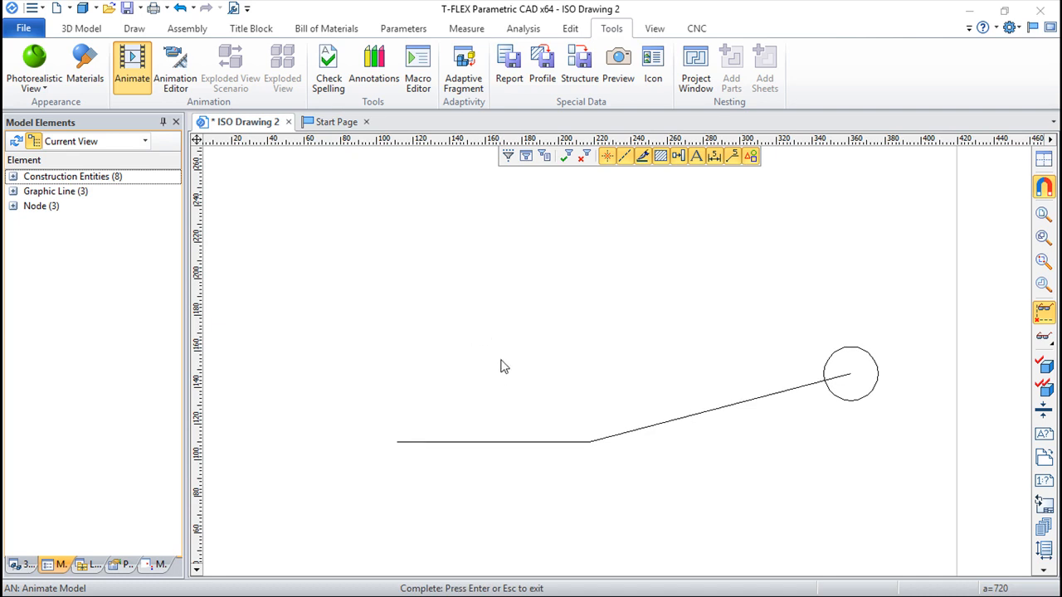
{"action": "key", "text": "Escape"}
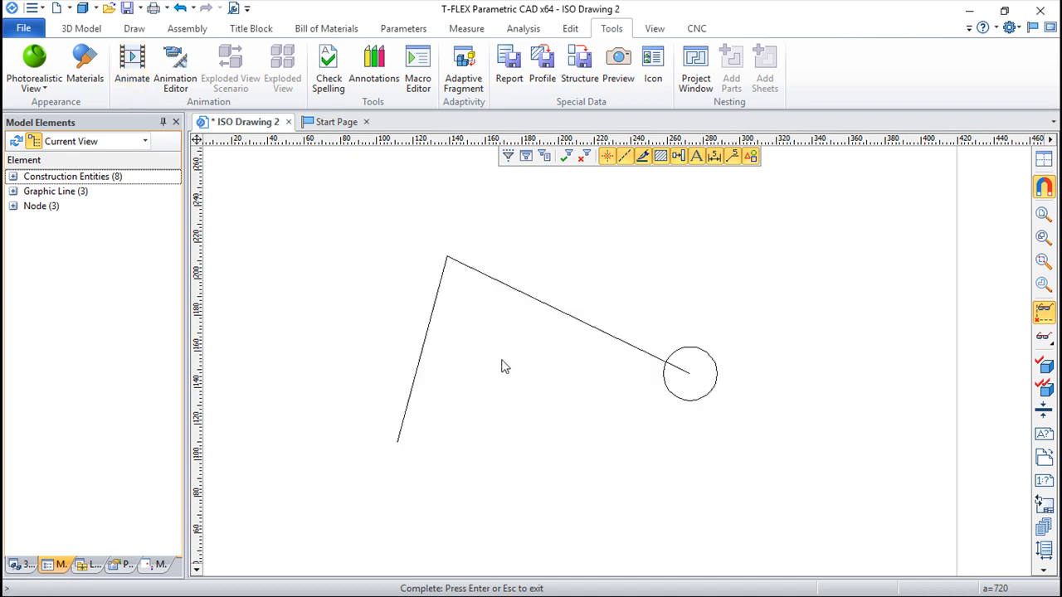
Step: Play the desktop file video.avi in VLC media player, close the player and return to the T-FLEX drawing
{"action": "left_click", "coordinate": [970, 11]}
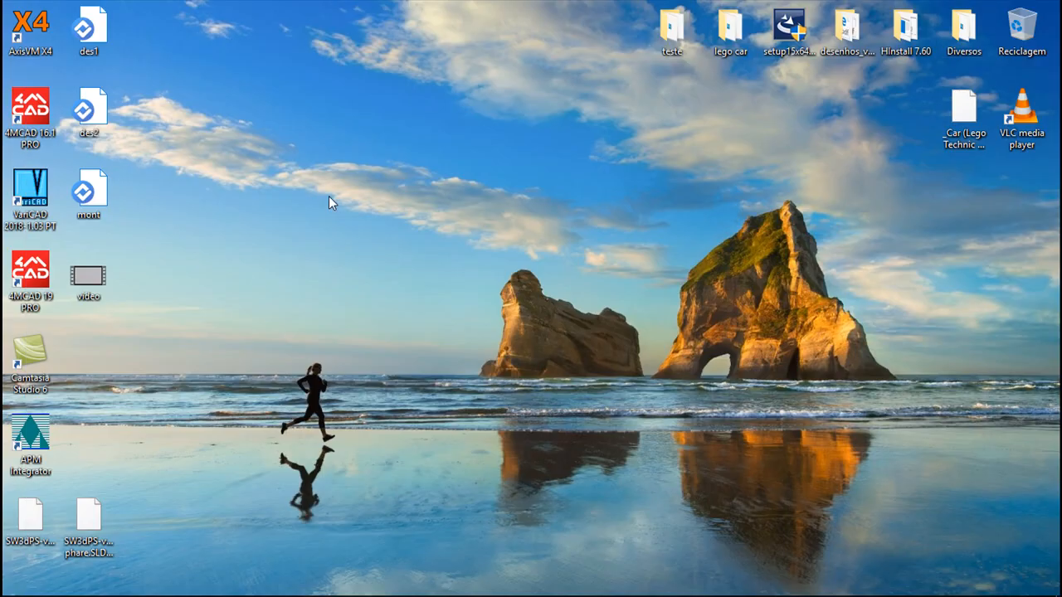
{"action": "right_click", "coordinate": [81, 281]}
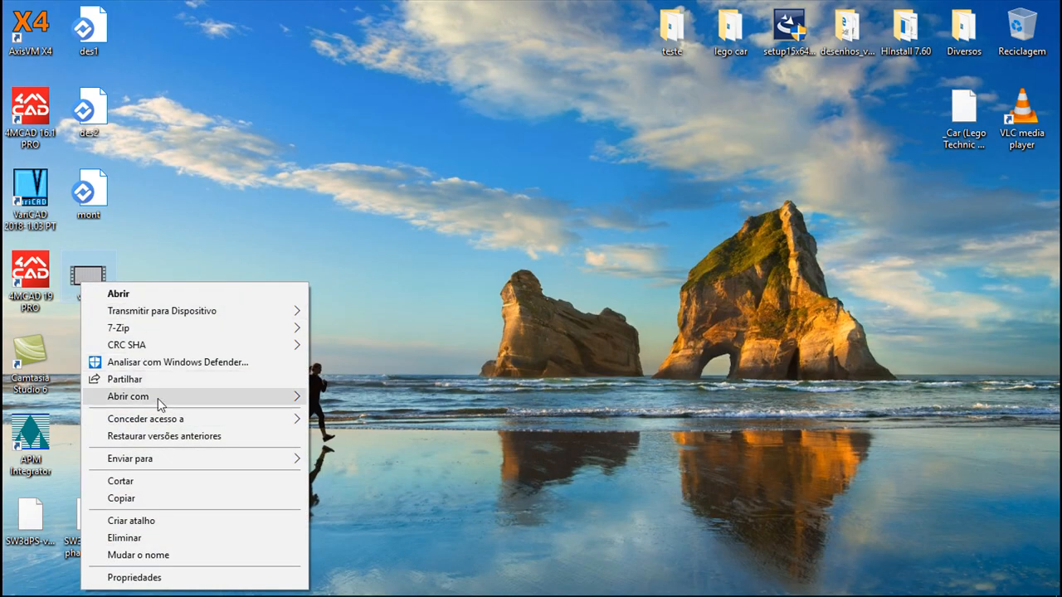
{"action": "mouse_move", "coordinate": [159, 397]}
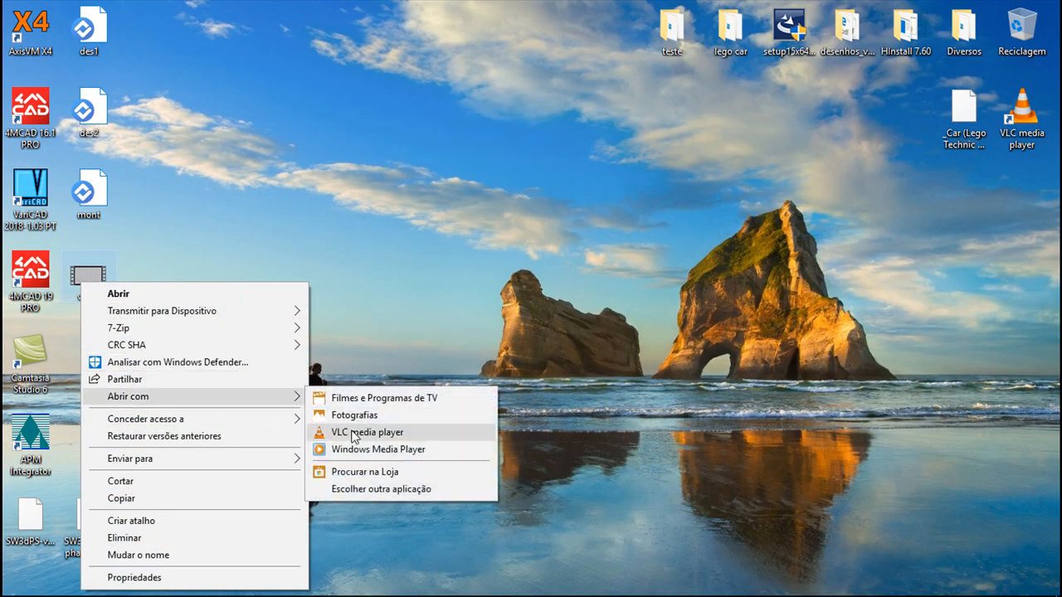
{"action": "left_click", "coordinate": [352, 431]}
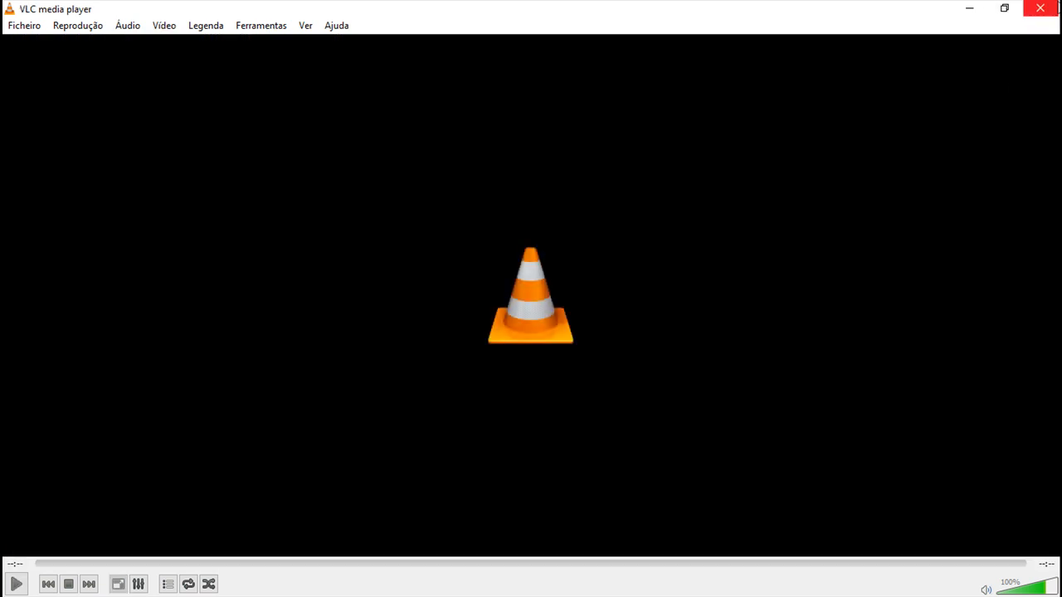
{"action": "left_click", "coordinate": [1039, 9]}
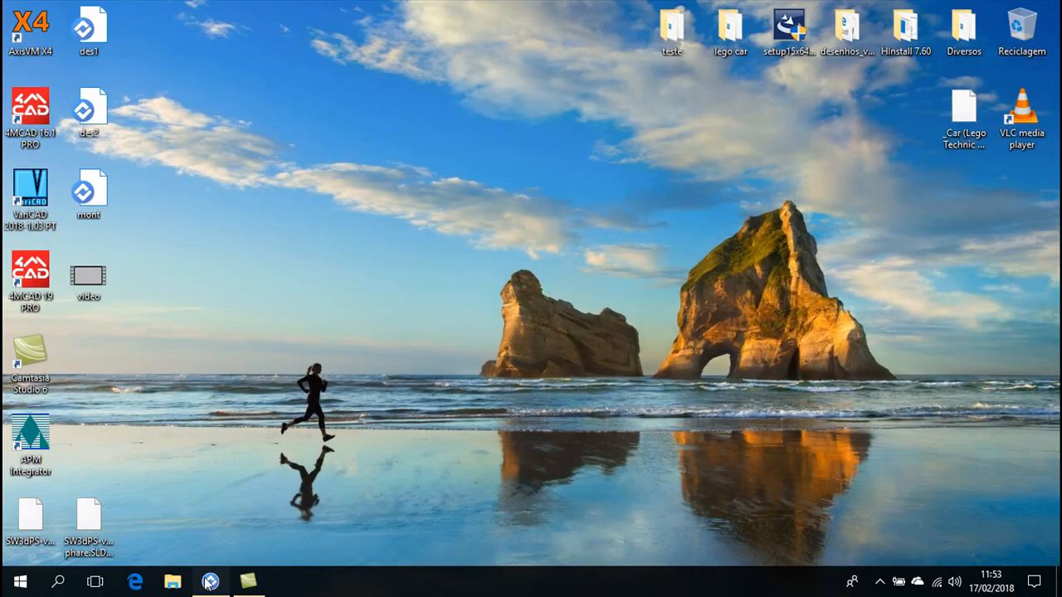
{"action": "left_click", "coordinate": [249, 580]}
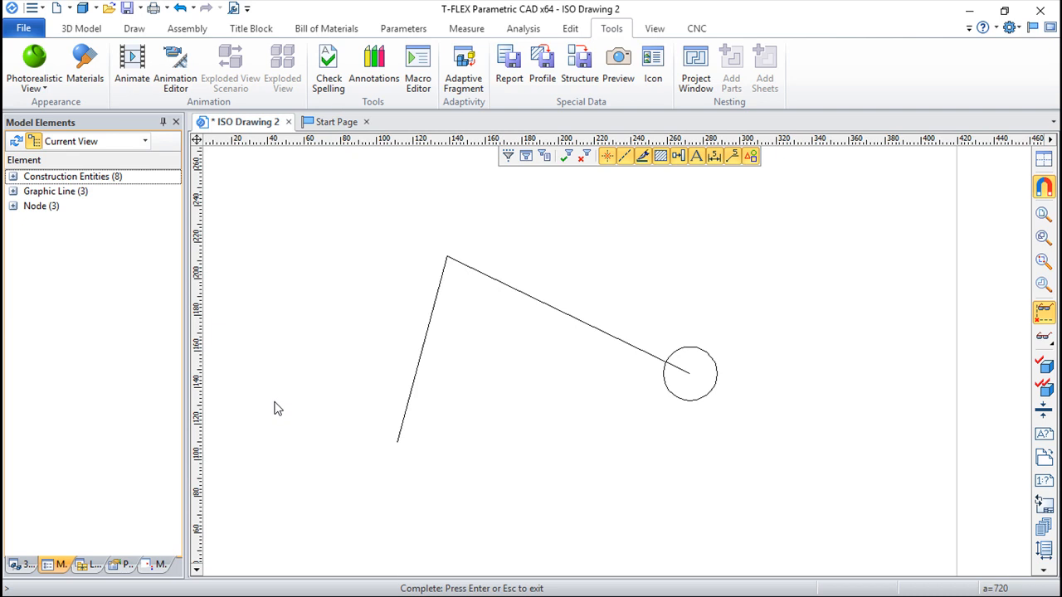